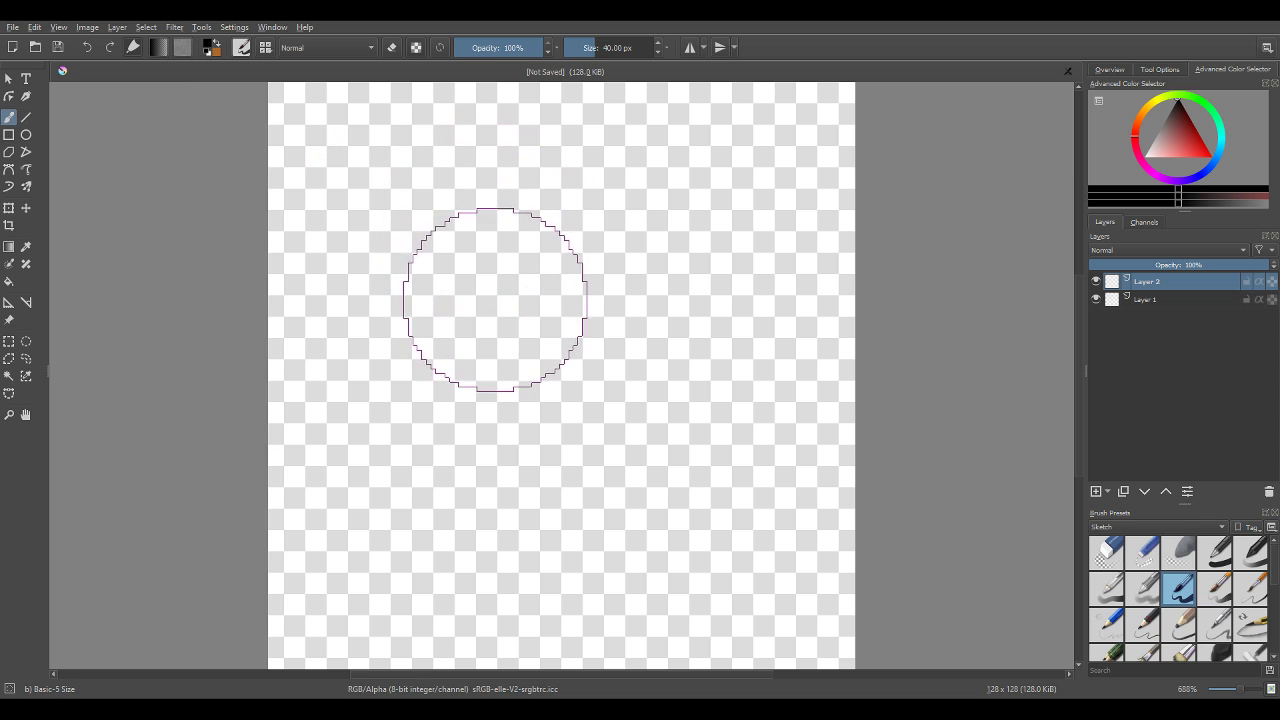
- Zoom to 400% so the whole 128 × 128 px transparent canvas fits in the window
scroll(497, 294, down, 4)
scroll(503, 297, up, 2)
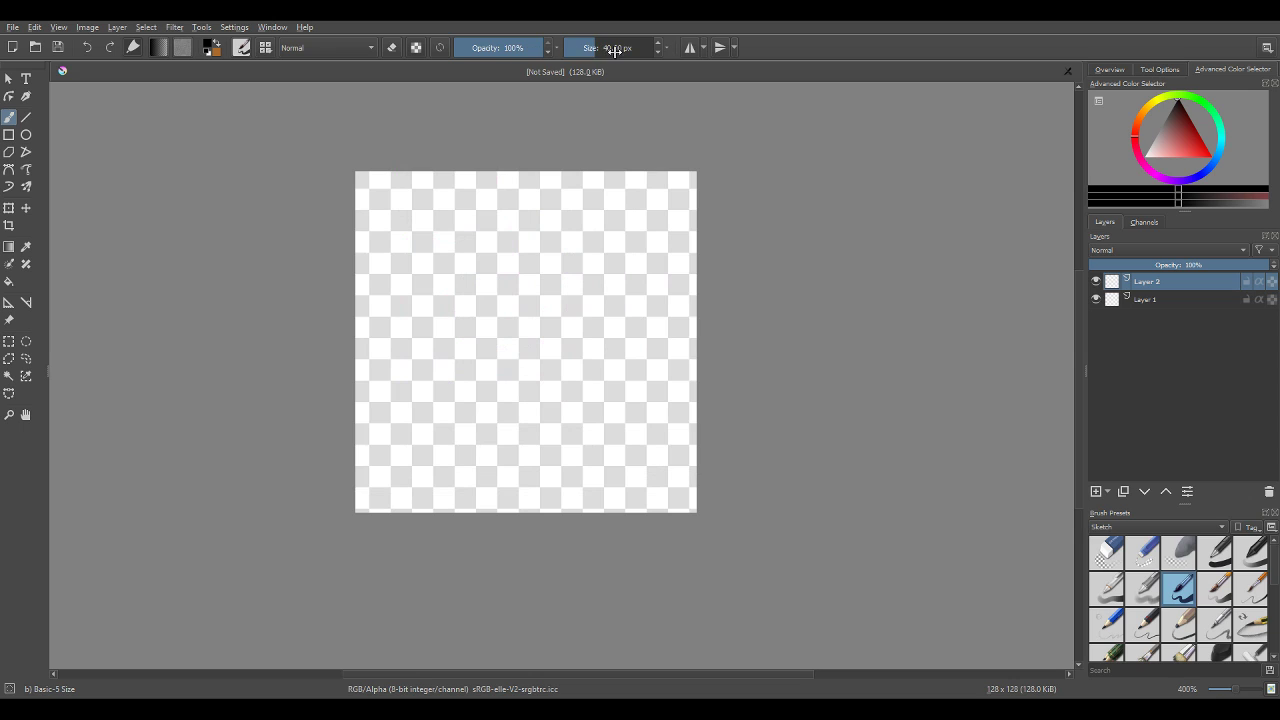
- Change the toolbar brush size from 40 px to 10 px
double_click(582, 48)
click(577, 49)
click(659, 46)
double_click(655, 48)
key(End)
drag(601, 48, 621, 48)
text(10)
key(Return)
- Drag the Size slider down to about 5 px and paint a test curve down the left side
click(601, 46)
drag(601, 46, 580, 48)
mouse_move(486, 219)
mouse_down()
mouse_move(420, 251)
mouse_move(400, 292)
mouse_move(392, 405)
mouse_move(417, 460)
mouse_move(453, 473)
mouse_move(505, 449)
mouse_move(499, 475)
mouse_move(524, 485)
mouse_move(557, 448)
mouse_move(578, 483)
mouse_move(607, 465)
mouse_move(605, 449)
mouse_move(623, 478)
mouse_move(650, 487)
mouse_move(689, 447)
mouse_move(704, 387)
mouse_move(661, 230)
mouse_move(599, 198)
mouse_move(556, 256)
mouse_move(540, 228)
mouse_move(501, 219)
mouse_move(445, 238)
mouse_move(557, 250)
mouse_move(562, 210)
mouse_move(510, 176)
mouse_move(534, 235)
mouse_move(536, 193)
mouse_move(554, 249)
mouse_move(556, 204)
mouse_move(525, 324)
mouse_move(472, 269)
mouse_move(506, 362)
mouse_move(536, 352)
mouse_move(558, 247)
mouse_move(567, 374)
mouse_move(613, 365)
mouse_move(634, 309)
mouse_move(560, 335)
mouse_move(557, 383)
mouse_move(526, 391)
mouse_move(414, 344)
mouse_move(413, 400)
mouse_move(488, 407)
mouse_move(539, 440)
mouse_move(584, 422)
mouse_move(622, 441)
mouse_move(672, 353)
mouse_move(609, 400)
mouse_move(548, 396)
mouse_move(612, 388)
mouse_move(610, 425)
mouse_up()
- Clear the layer, then draw the pumpkin's long left curve and the ribbed strokes along the bottom
key(Delete)
mouse_move(434, 227)
mouse_down()
mouse_move(389, 300)
mouse_move(375, 392)
mouse_move(400, 452)
mouse_move(438, 488)
mouse_up()
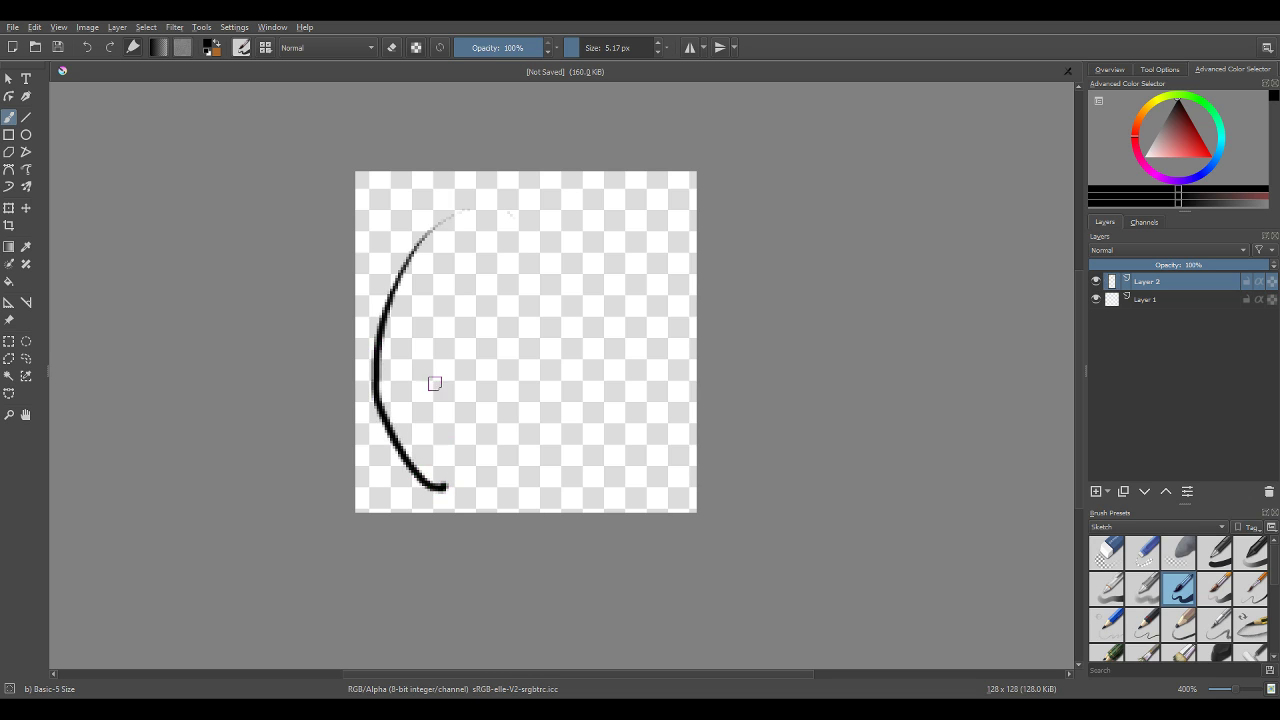
mouse_move(422, 333)
mouse_down()
mouse_move(433, 439)
mouse_move(456, 484)
mouse_move(506, 489)
mouse_up()
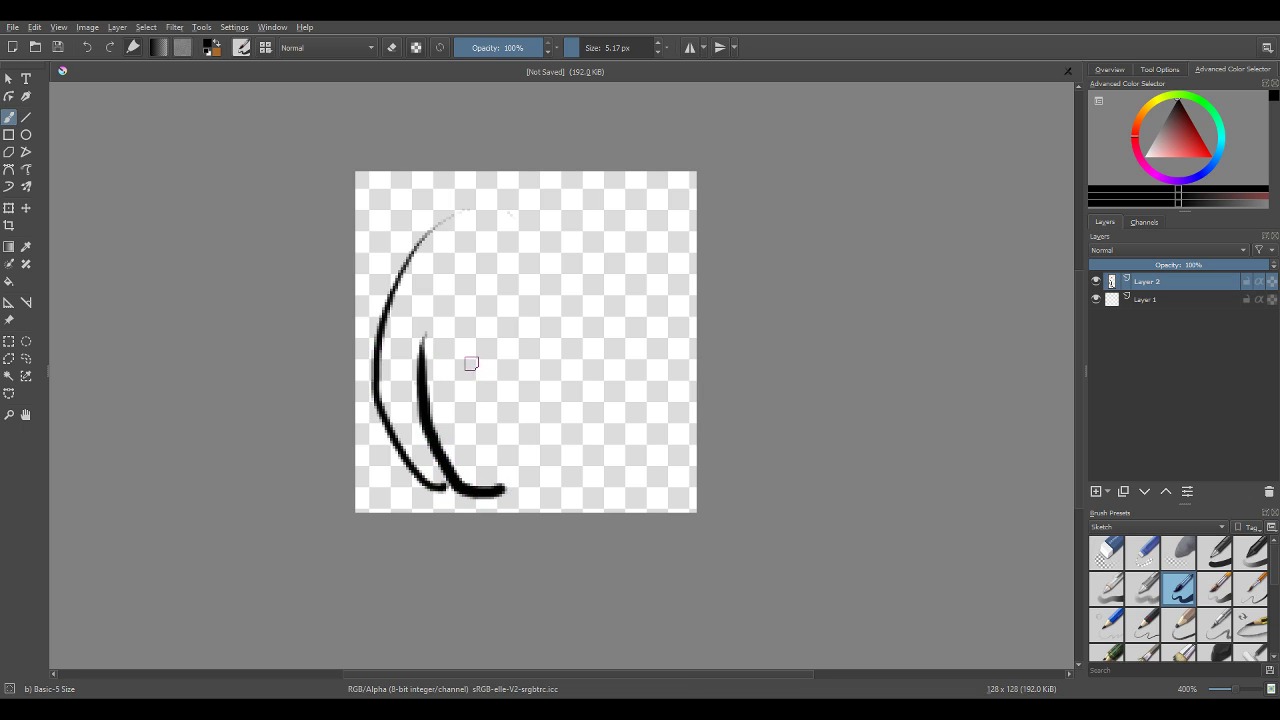
mouse_move(475, 445)
mouse_down()
mouse_move(498, 482)
mouse_move(541, 488)
mouse_up()
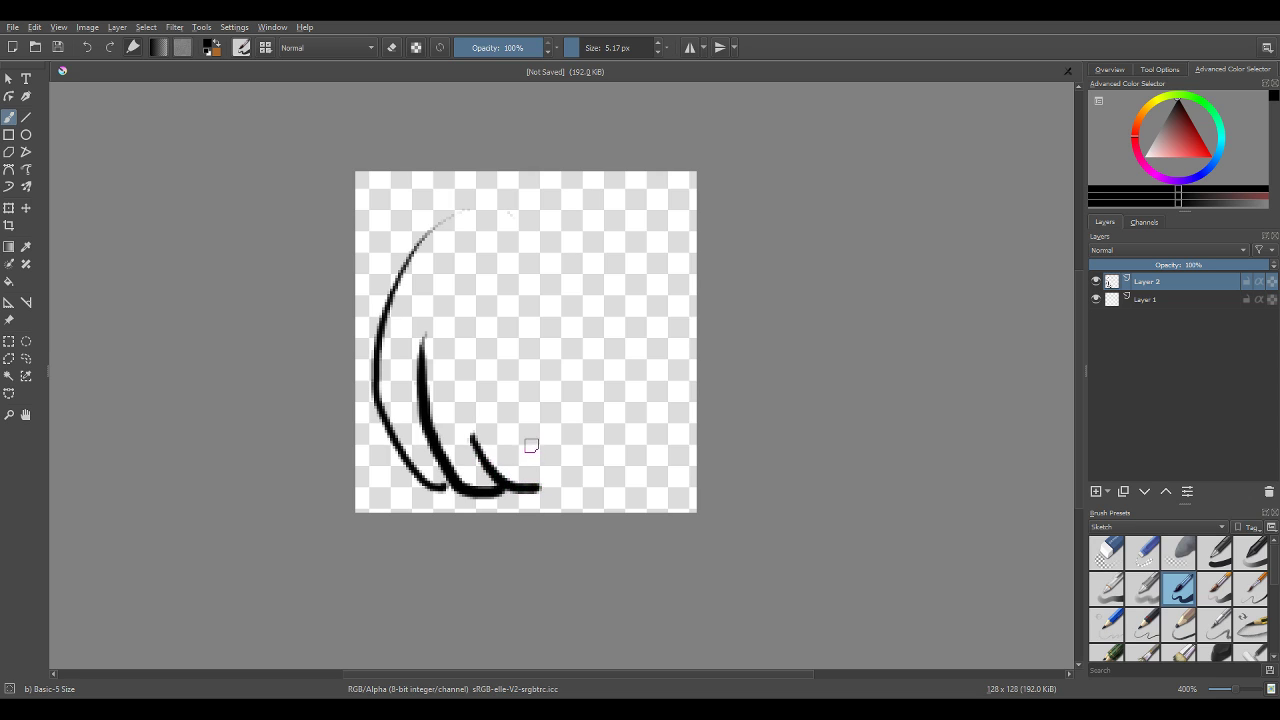
mouse_move(527, 443)
mouse_down()
mouse_move(529, 482)
mouse_move(567, 490)
mouse_move(619, 428)
mouse_move(619, 381)
mouse_up()
mouse_move(598, 495)
mouse_down()
mouse_move(628, 494)
mouse_move(659, 440)
mouse_up()
- Draw the right side up from the bottom, undoing the overshooting stroke, and add curled ribs at the top right
mouse_move(630, 494)
mouse_down()
mouse_move(673, 492)
mouse_move(706, 450)
mouse_up()
key(ctrl+z)
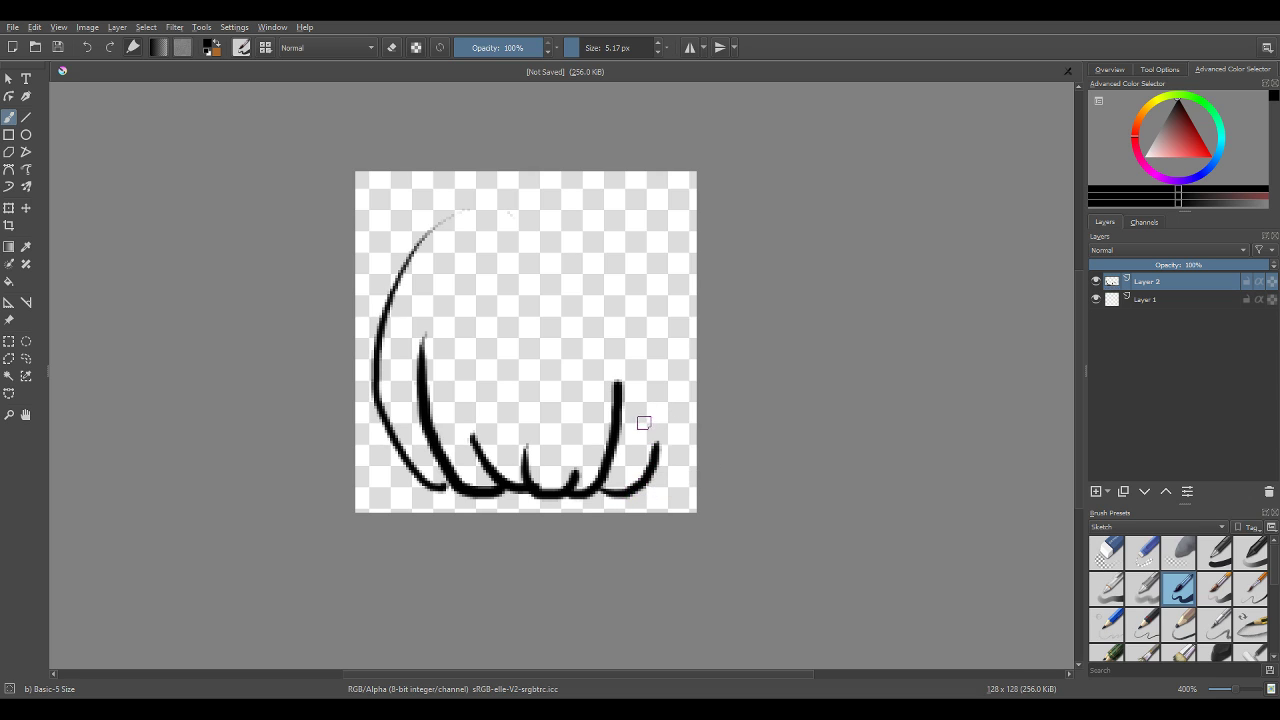
mouse_move(628, 494)
mouse_down()
mouse_move(674, 480)
mouse_move(692, 391)
mouse_move(682, 306)
mouse_move(657, 248)
mouse_move(595, 233)
mouse_up()
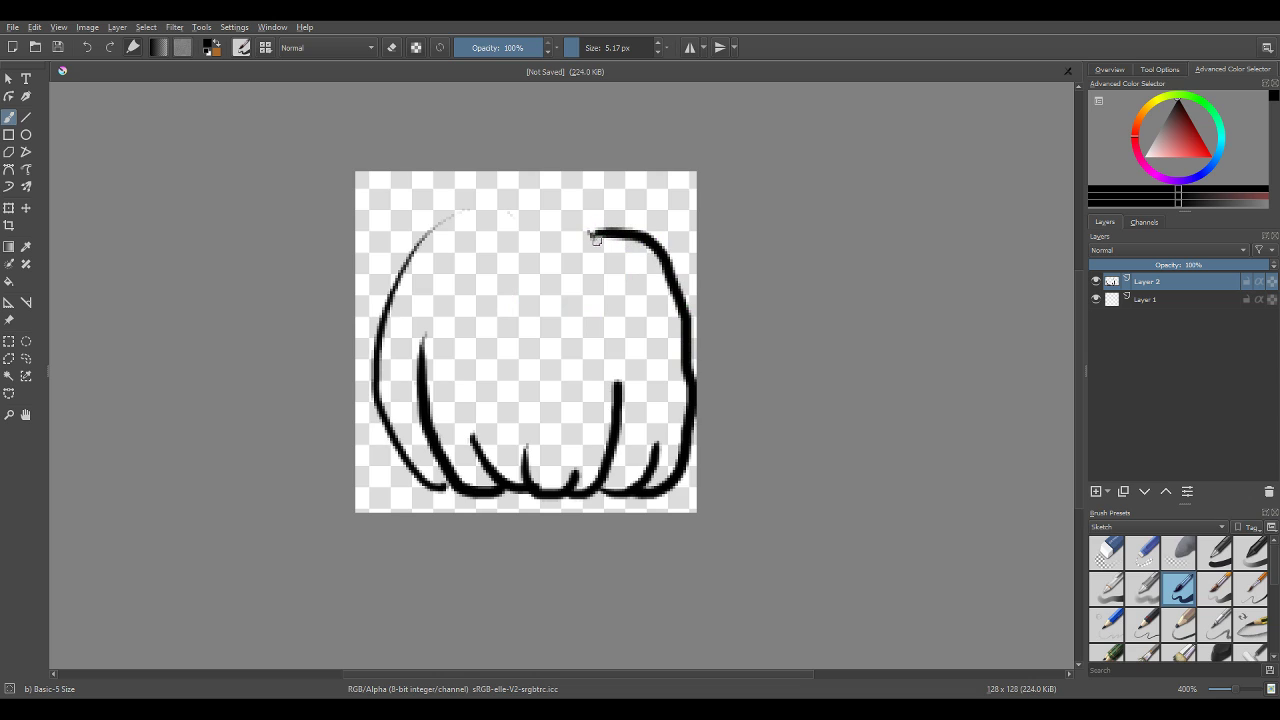
drag(596, 238, 636, 316)
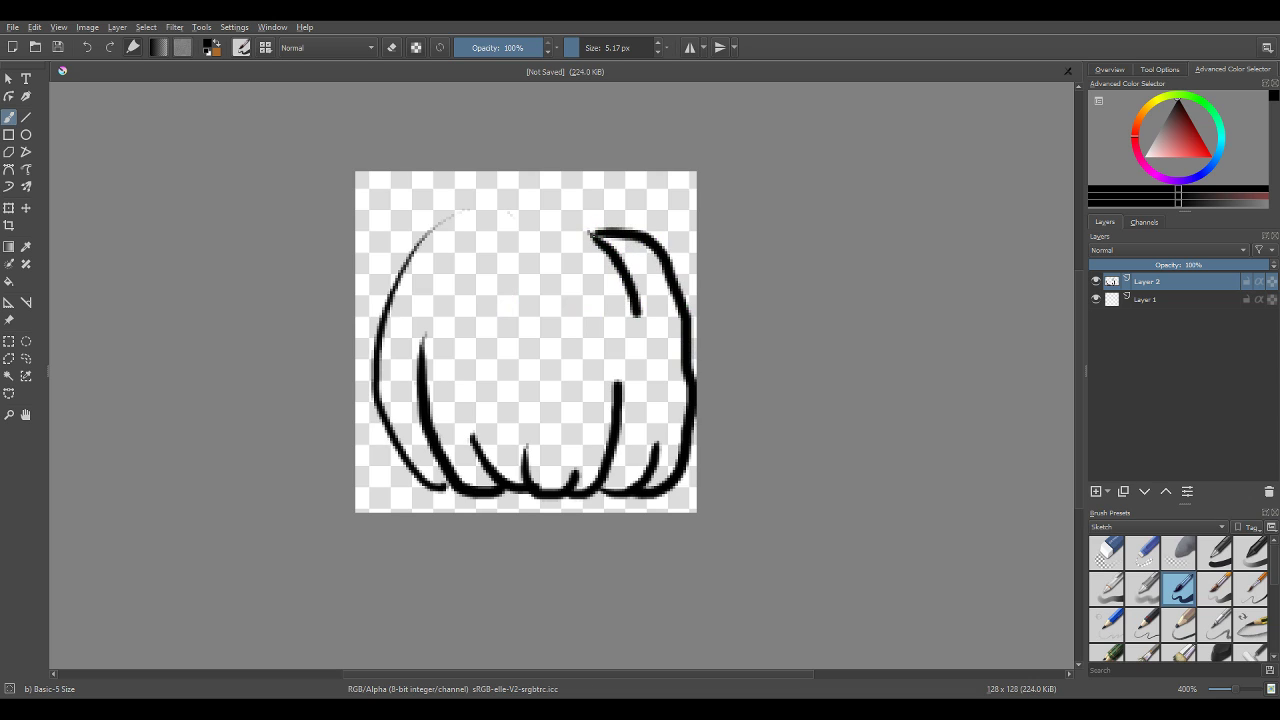
mouse_move(598, 238)
mouse_down()
mouse_move(582, 230)
mouse_move(568, 258)
mouse_move(583, 268)
mouse_up()
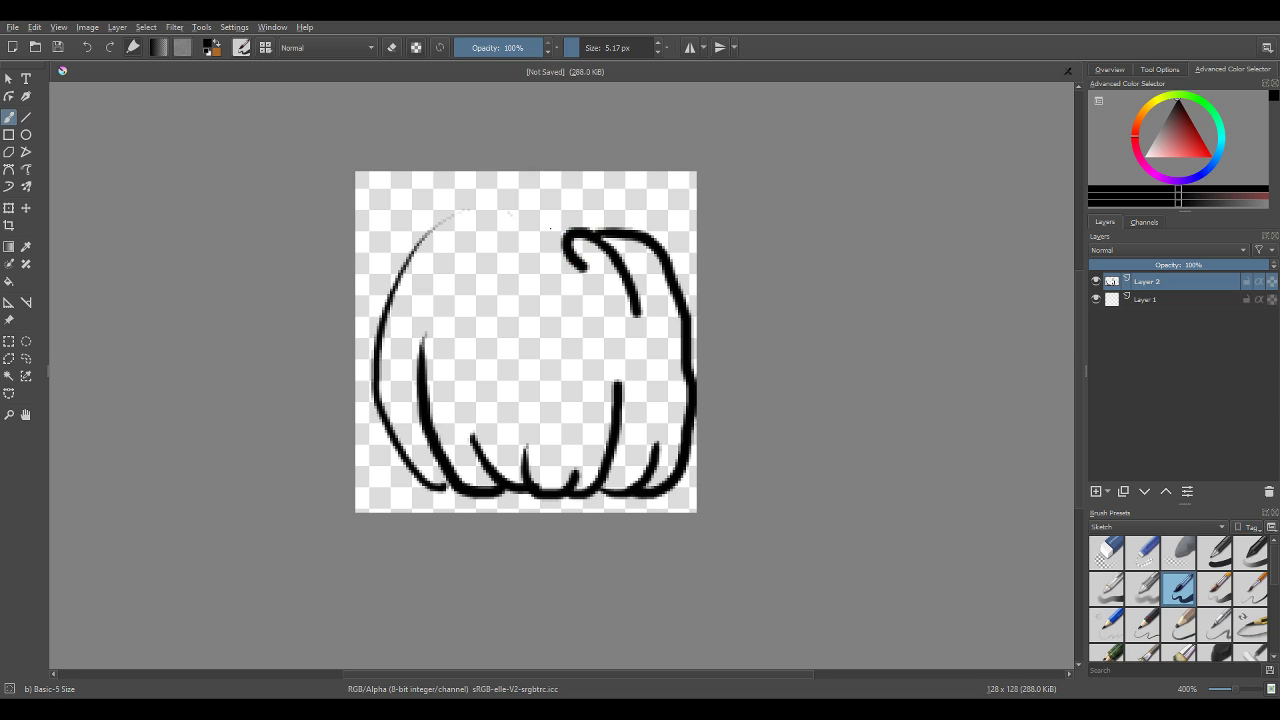
drag(548, 226, 589, 296)
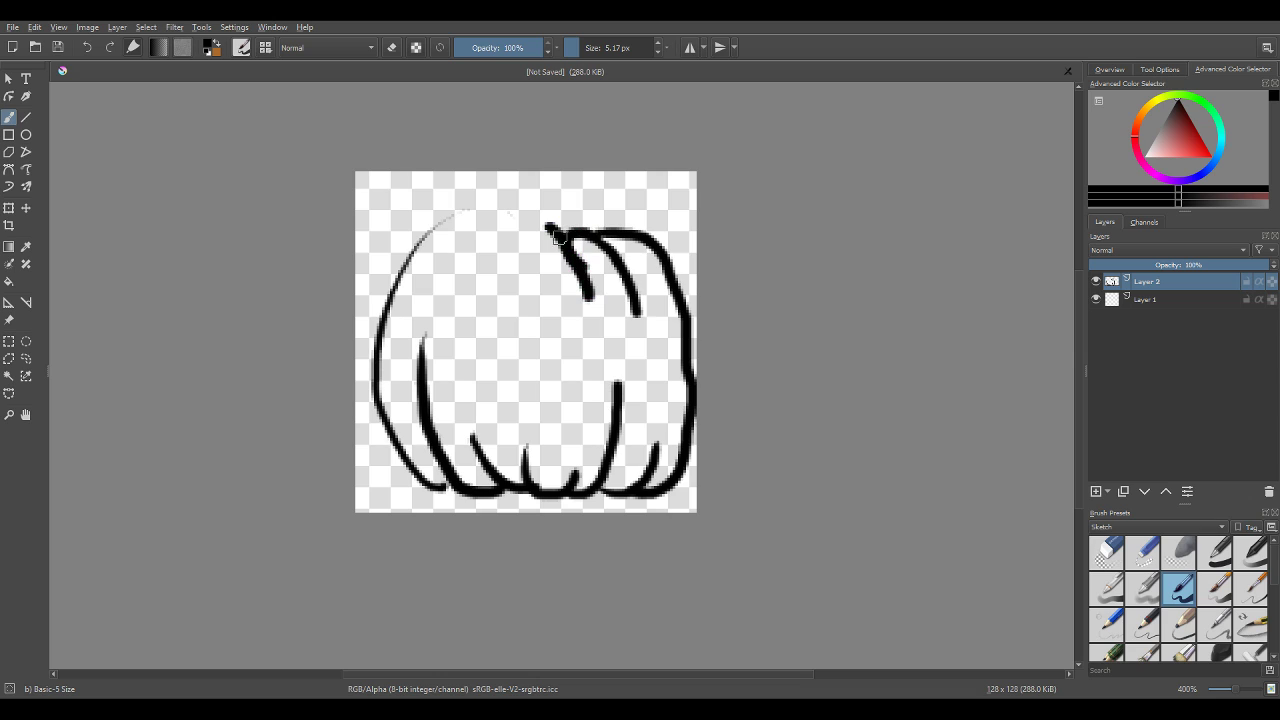
drag(538, 223, 518, 254)
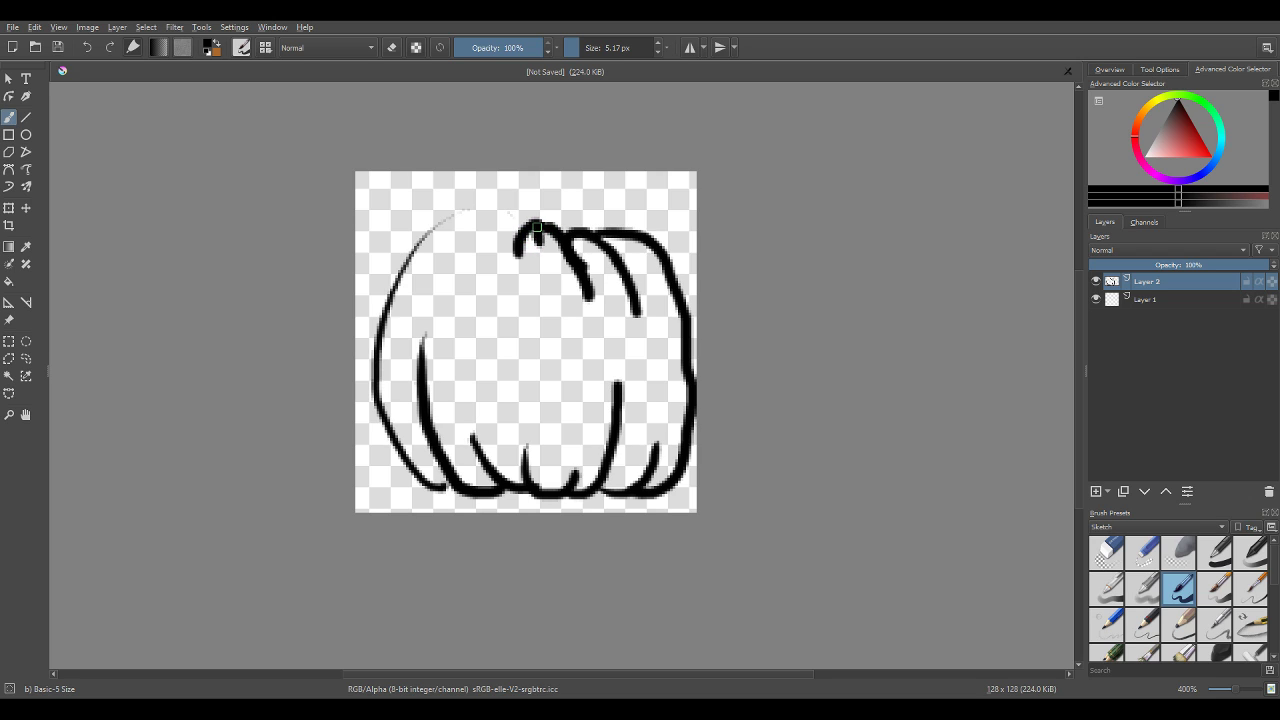
drag(538, 224, 537, 305)
- Undo the top-right strokes, then redraw the right-side outline with a curling rib and a vertical rib
key(ctrl+z)
key(ctrl+z)
key(ctrl+z)
key(ctrl+z)
key(ctrl+z)
key(ctrl+z)
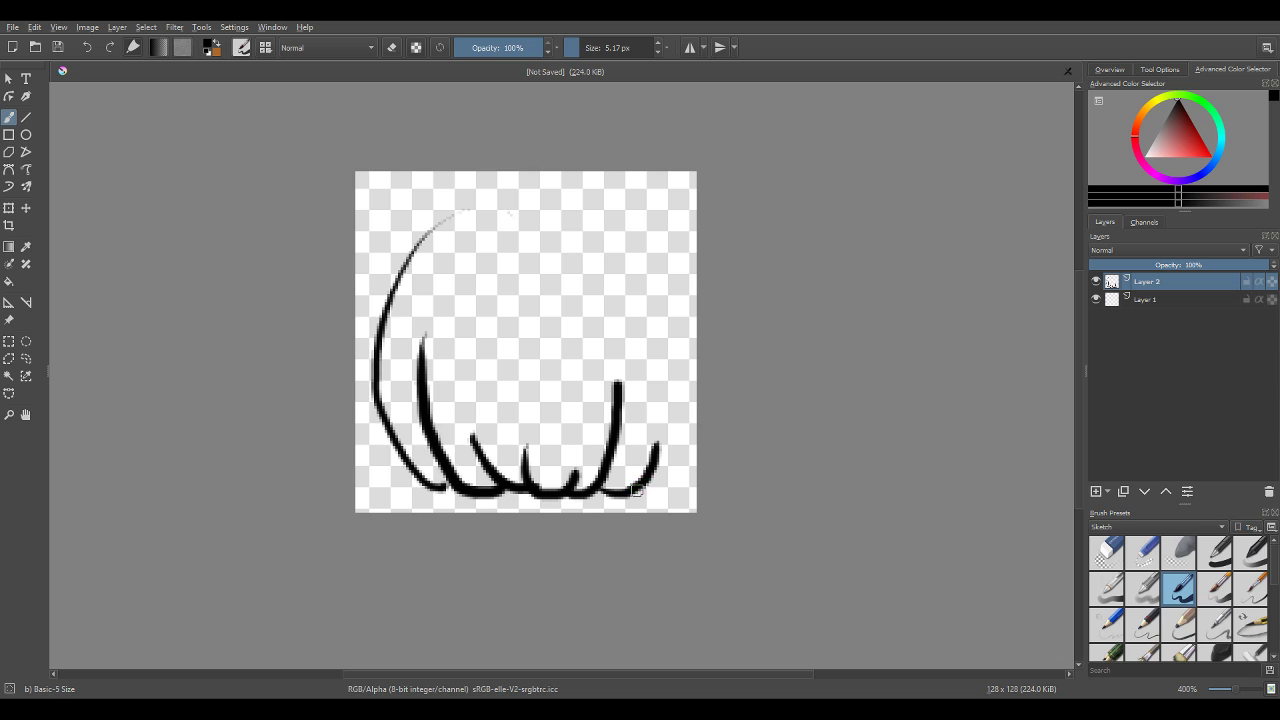
mouse_move(636, 492)
mouse_down()
mouse_move(672, 476)
mouse_move(682, 425)
mouse_move(685, 298)
mouse_move(674, 237)
mouse_move(635, 219)
mouse_up()
mouse_move(655, 290)
mouse_down()
mouse_move(638, 222)
mouse_move(592, 224)
mouse_up()
mouse_move(614, 287)
mouse_down()
mouse_move(588, 212)
mouse_move(566, 211)
mouse_move(563, 224)
mouse_up()
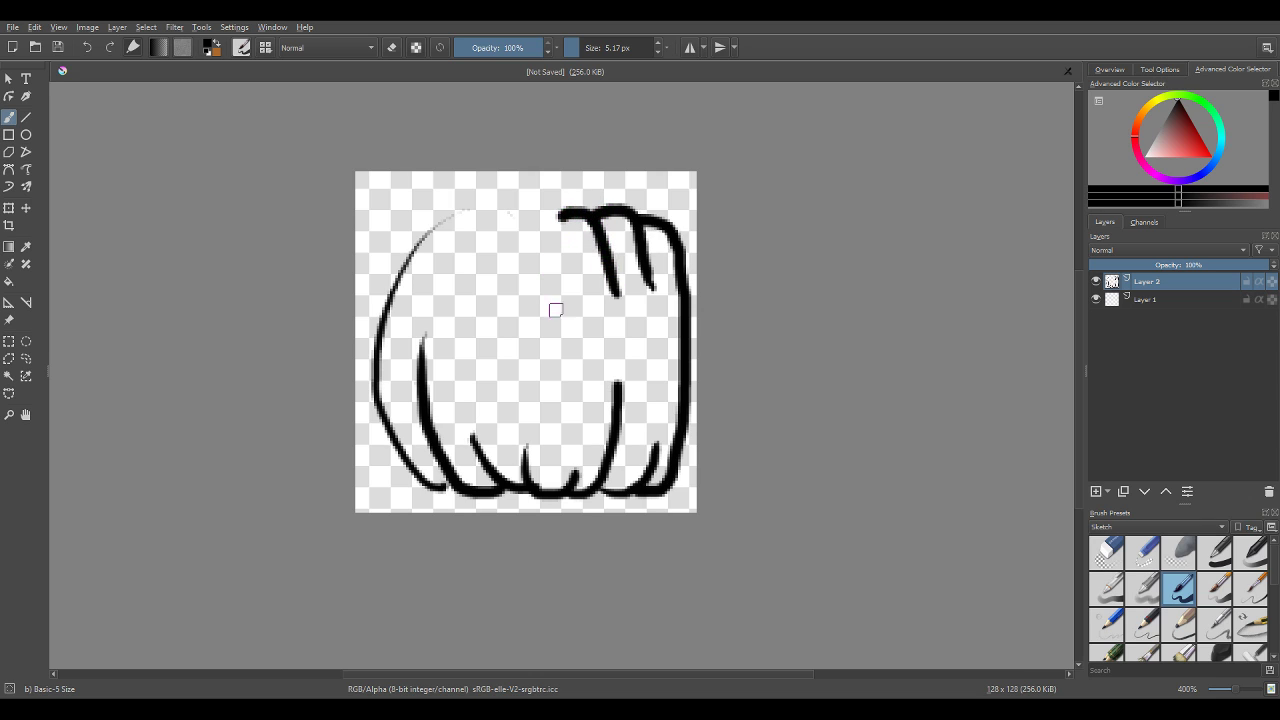
mouse_move(578, 357)
mouse_down()
mouse_move(576, 253)
mouse_move(556, 216)
mouse_move(538, 213)
mouse_up()
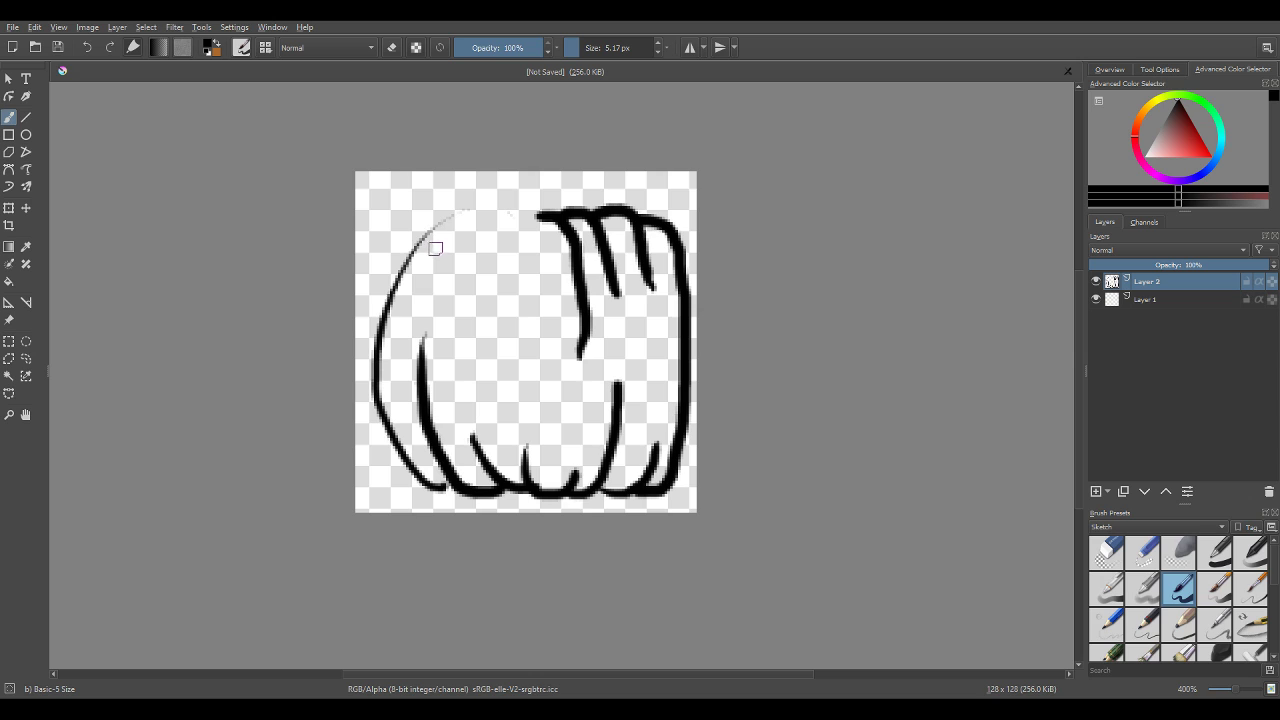
- Draw the top-left edge and ribs joining the two top halves to close the outline
drag(406, 252, 466, 202)
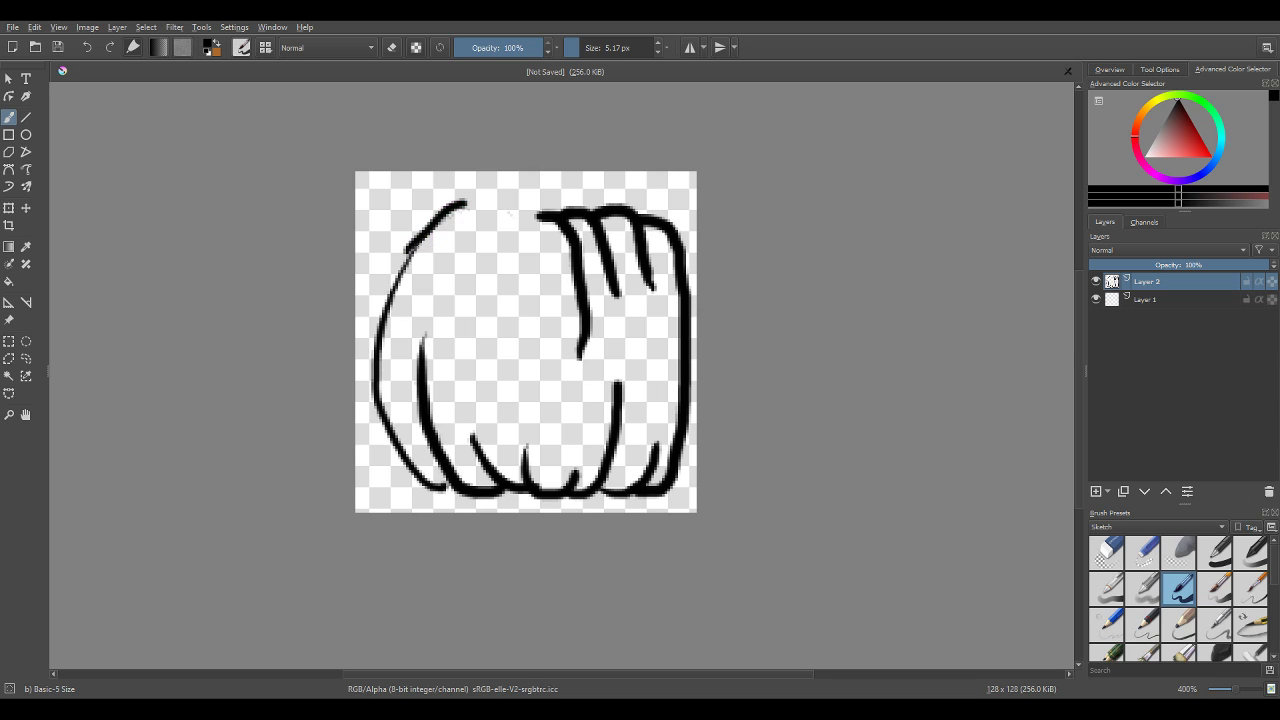
drag(412, 250, 372, 363)
drag(463, 204, 477, 208)
mouse_move(443, 283)
mouse_down()
mouse_move(488, 207)
mouse_move(507, 216)
mouse_up()
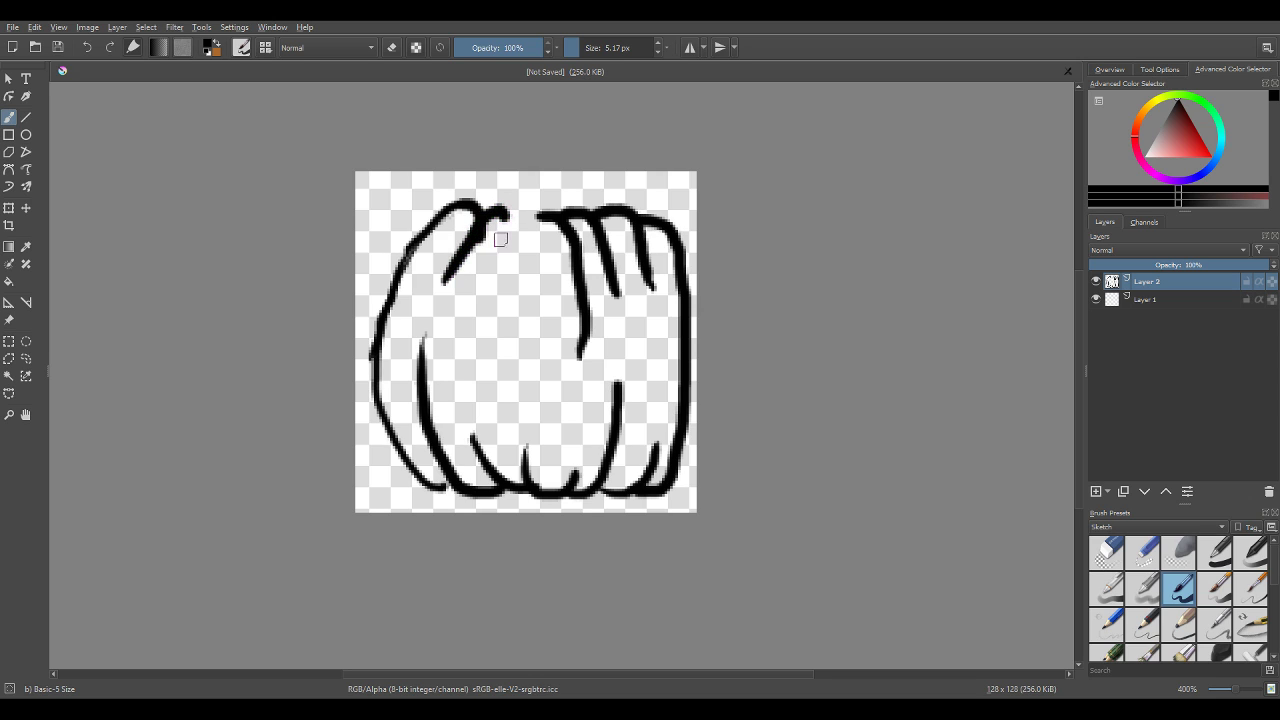
mouse_move(480, 284)
mouse_down()
mouse_move(499, 218)
mouse_move(520, 208)
mouse_move(541, 215)
mouse_move(513, 296)
mouse_up()
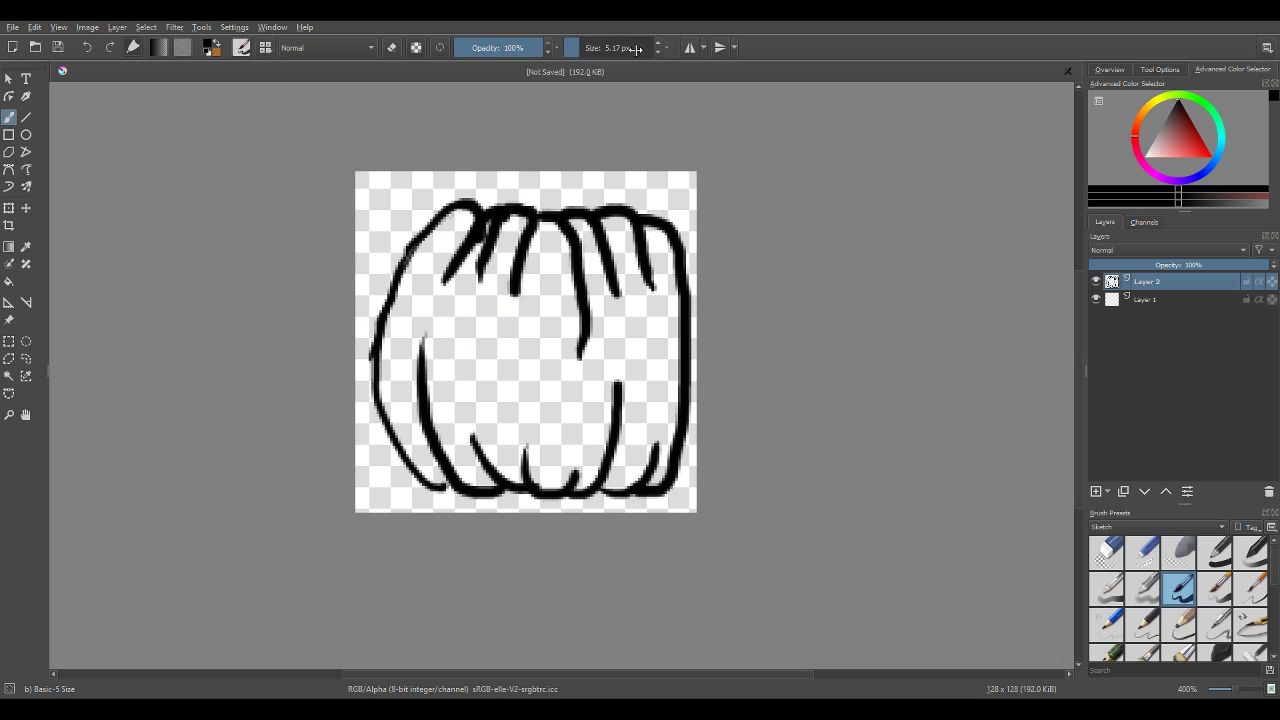
- Thin the brush to about 3 px and draw the slanted left eye with inner bevel lines
drag(608, 48, 572, 51)
mouse_move(450, 300)
mouse_down()
mouse_move(518, 329)
mouse_move(512, 355)
mouse_move(476, 364)
mouse_move(425, 322)
mouse_move(449, 299)
mouse_move(446, 310)
mouse_up()
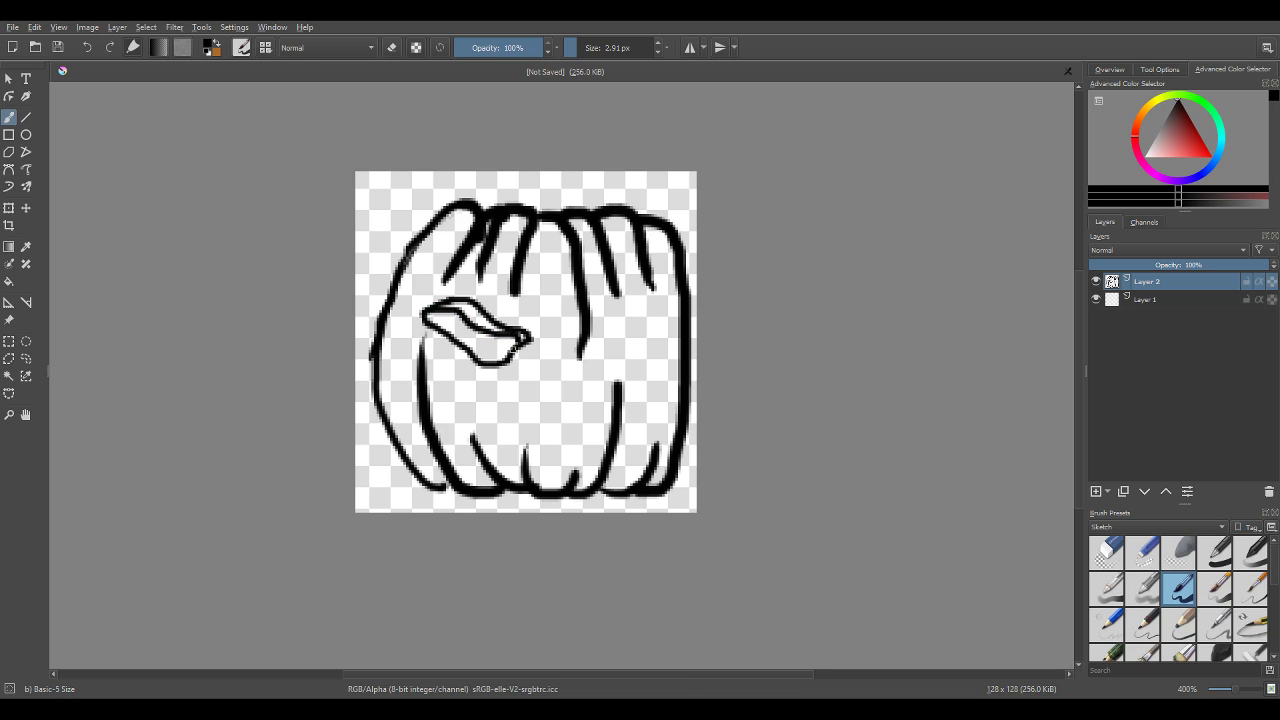
drag(478, 358, 504, 349)
key(ctrl+z)
key(ctrl+z)
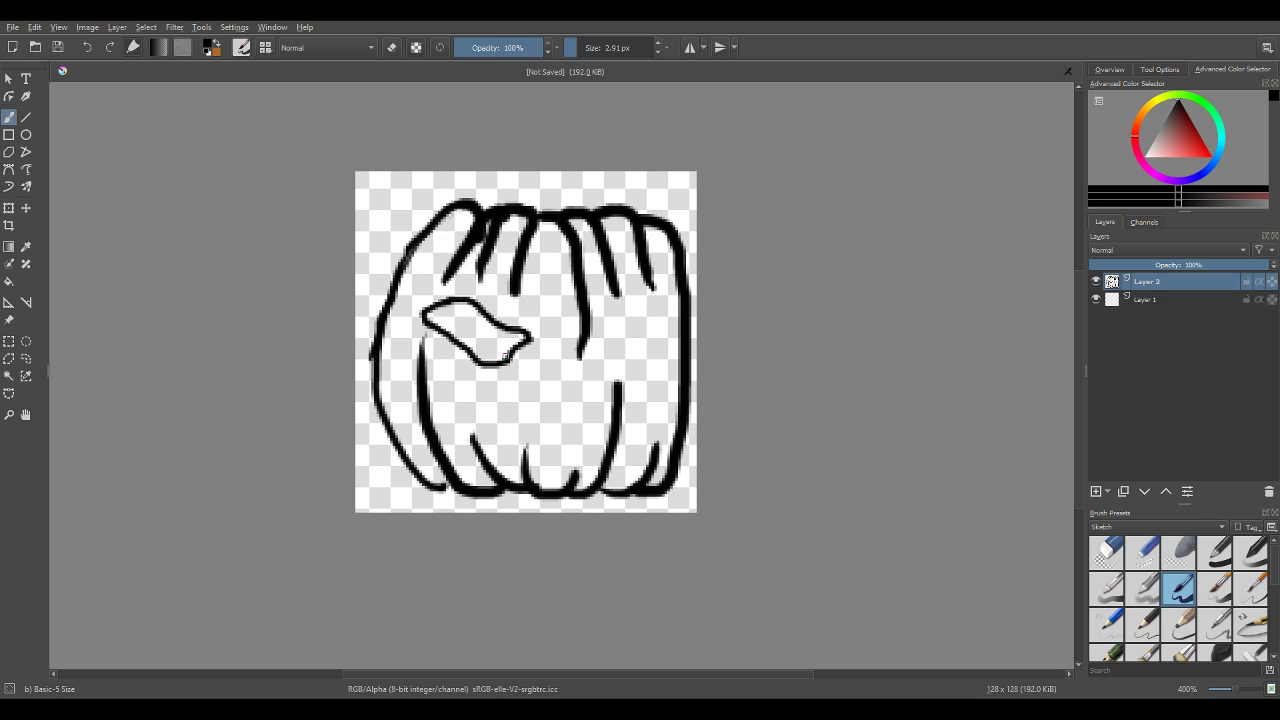
mouse_move(502, 353)
mouse_down()
mouse_move(442, 311)
mouse_move(482, 310)
mouse_up()
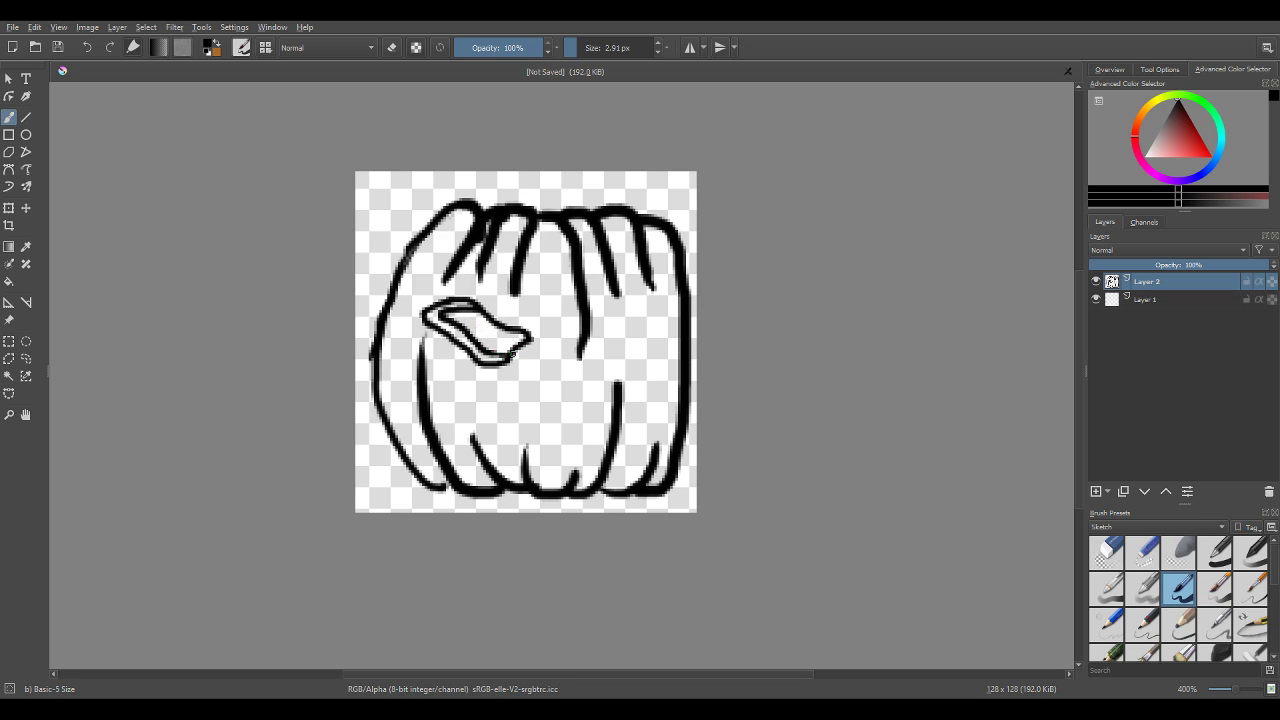
drag(492, 356, 485, 356)
mouse_move(446, 328)
mouse_down()
mouse_move(464, 333)
mouse_move(444, 321)
mouse_move(468, 305)
mouse_up()
- Sketch the zigzag mouth, add a bevel line along its left edge, and reinforce its lower edge
mouse_move(452, 364)
mouse_down()
mouse_move(512, 431)
mouse_move(543, 397)
mouse_move(559, 437)
mouse_move(606, 379)
mouse_move(653, 353)
mouse_move(625, 381)
mouse_move(621, 429)
mouse_move(576, 455)
mouse_move(546, 431)
mouse_move(521, 455)
mouse_move(461, 428)
mouse_move(455, 370)
mouse_up()
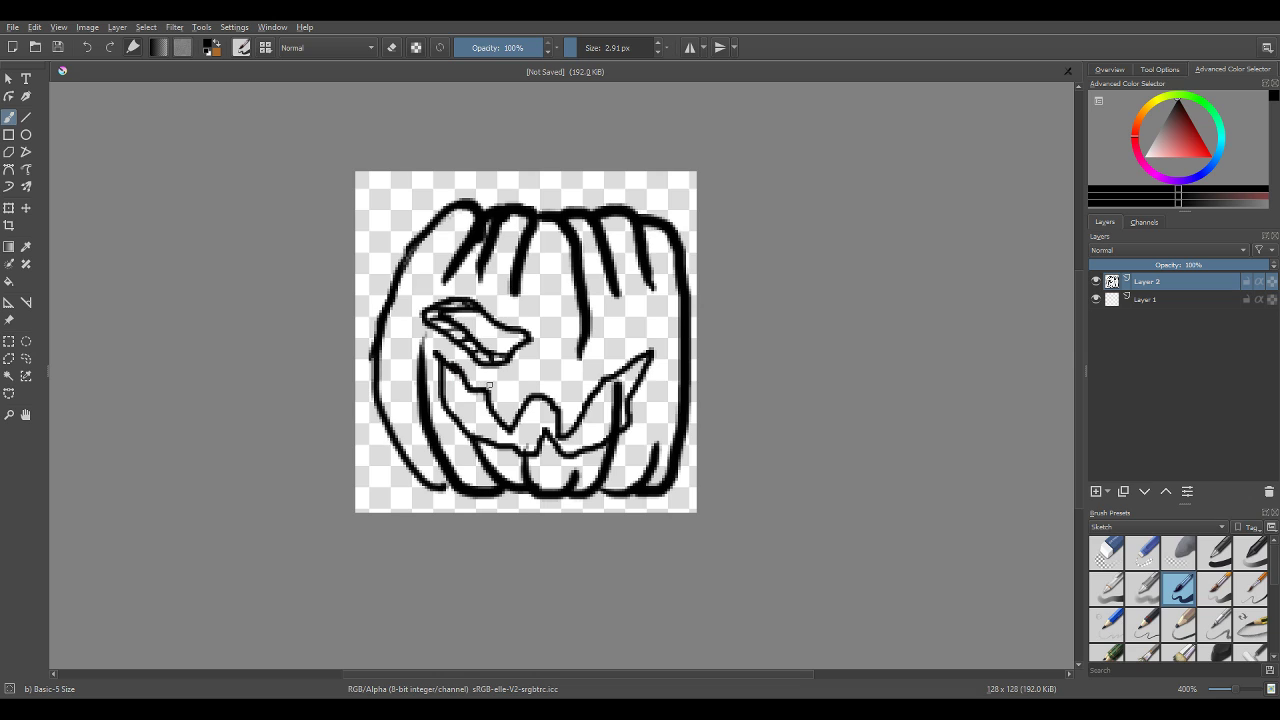
mouse_move(510, 432)
mouse_down()
mouse_move(552, 406)
mouse_move(484, 420)
mouse_move(595, 404)
mouse_move(640, 366)
mouse_up()
mouse_move(455, 366)
mouse_down()
mouse_move(471, 423)
mouse_move(534, 450)
mouse_up()
drag(555, 432, 602, 442)
drag(440, 375, 455, 395)
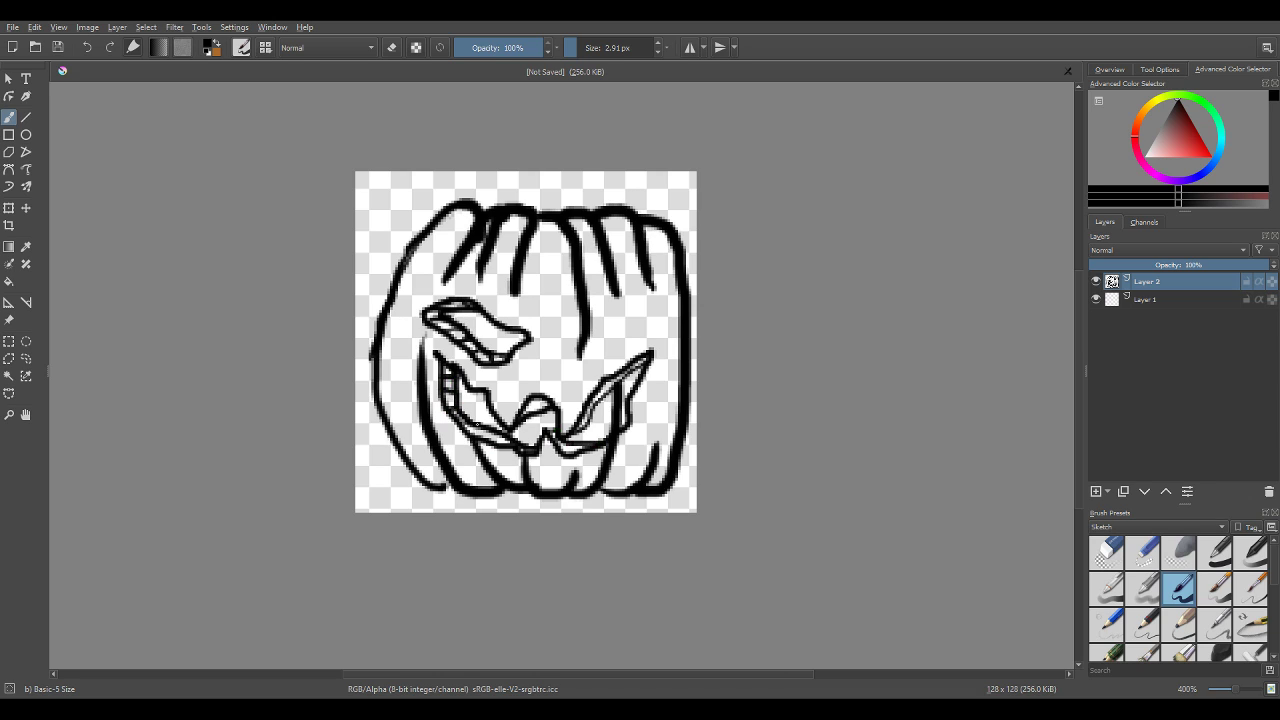
mouse_move(479, 437)
mouse_down()
mouse_move(514, 434)
mouse_move(545, 396)
mouse_up()
drag(556, 446, 584, 439)
- Switch to eraser mode, lighten the mouth's right lines, and shorten the central and right rib strokes
click(392, 48)
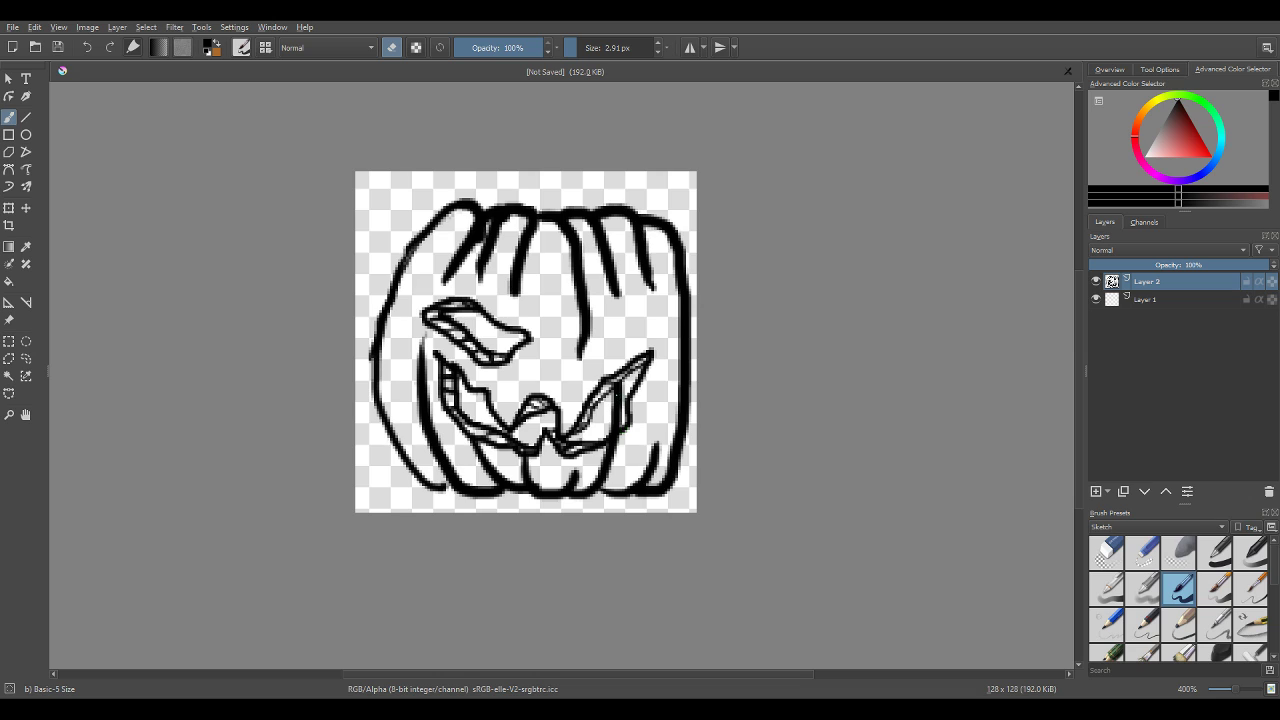
mouse_move(620, 384)
mouse_down()
mouse_move(614, 466)
mouse_move(620, 440)
mouse_up()
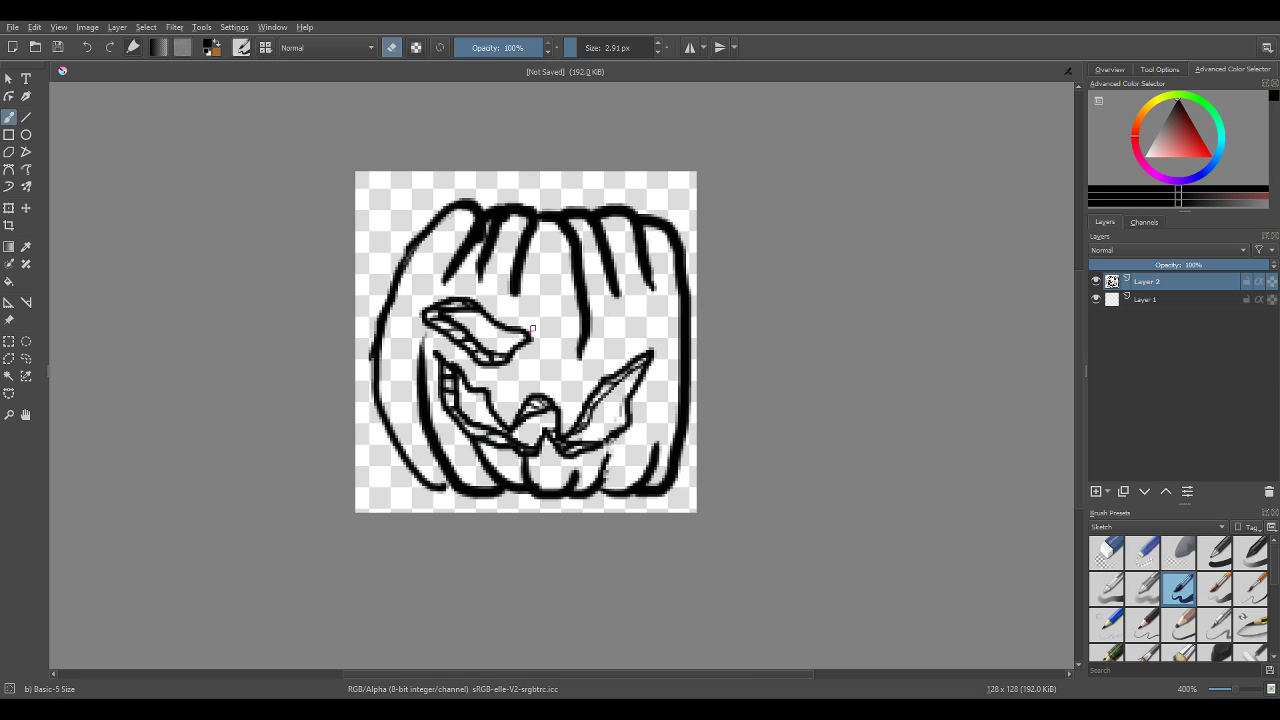
mouse_move(573, 322)
mouse_down()
mouse_move(580, 350)
mouse_move(584, 318)
mouse_move(576, 350)
mouse_move(595, 326)
mouse_move(571, 274)
mouse_up()
mouse_move(580, 321)
mouse_down()
mouse_move(588, 268)
mouse_move(588, 312)
mouse_move(568, 235)
mouse_move(581, 258)
mouse_up()
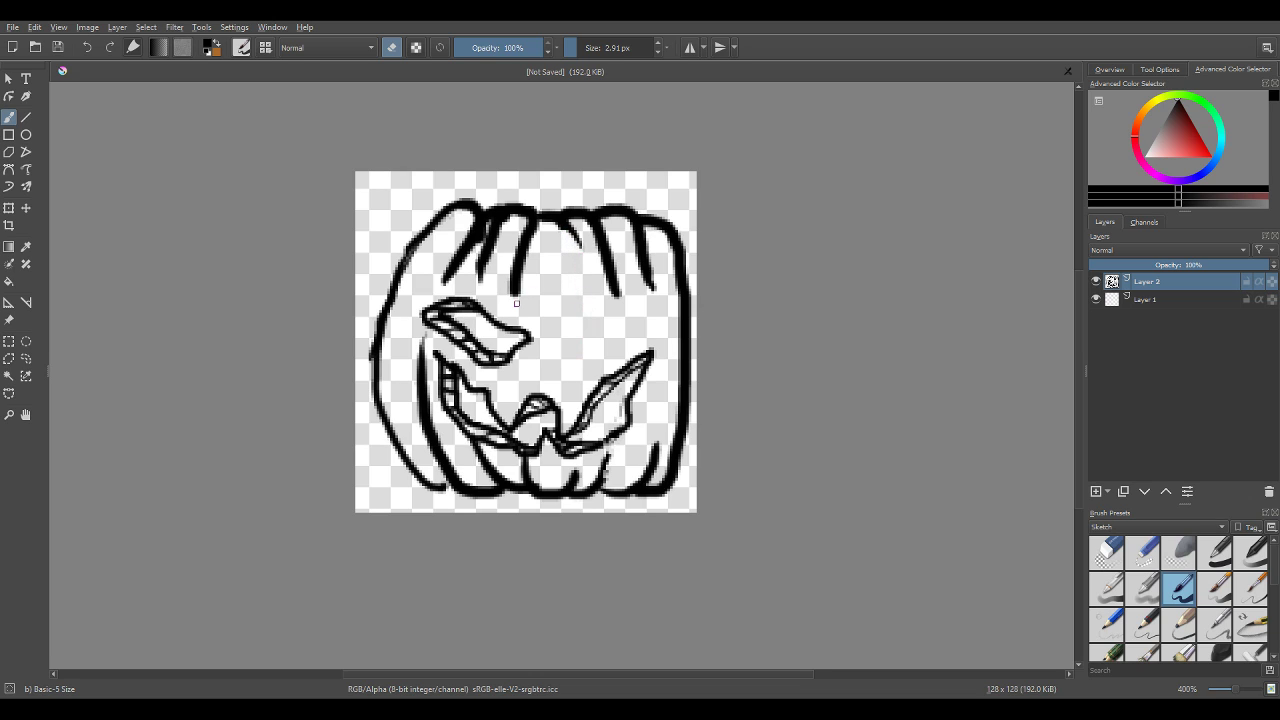
mouse_move(516, 302)
mouse_down()
mouse_move(528, 258)
mouse_move(514, 283)
mouse_move(508, 305)
mouse_move(539, 253)
mouse_move(518, 281)
mouse_move(482, 288)
mouse_move(496, 251)
mouse_move(475, 290)
mouse_up()
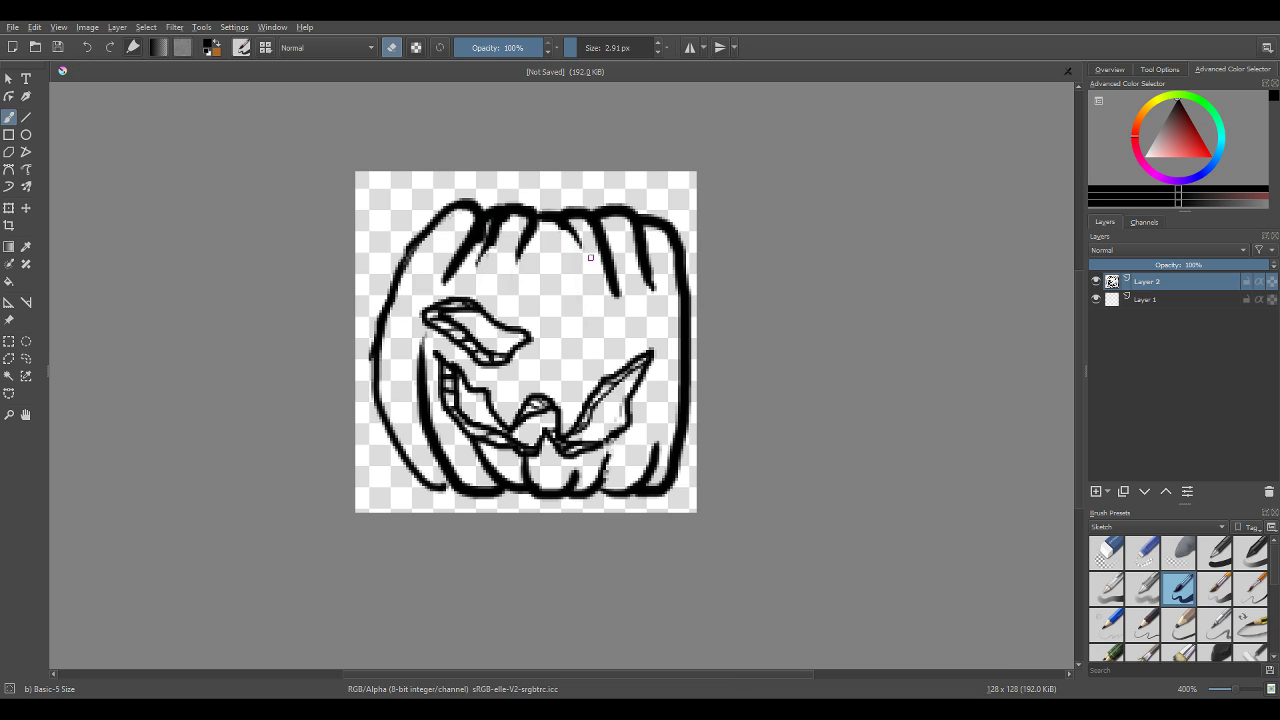
mouse_move(591, 240)
mouse_down()
mouse_move(606, 258)
mouse_move(610, 244)
mouse_move(601, 283)
mouse_move(609, 267)
mouse_up()
drag(614, 260, 619, 280)
- Return to painting and draw the slanted right eye, two rib lines and the stem on top
key(e)
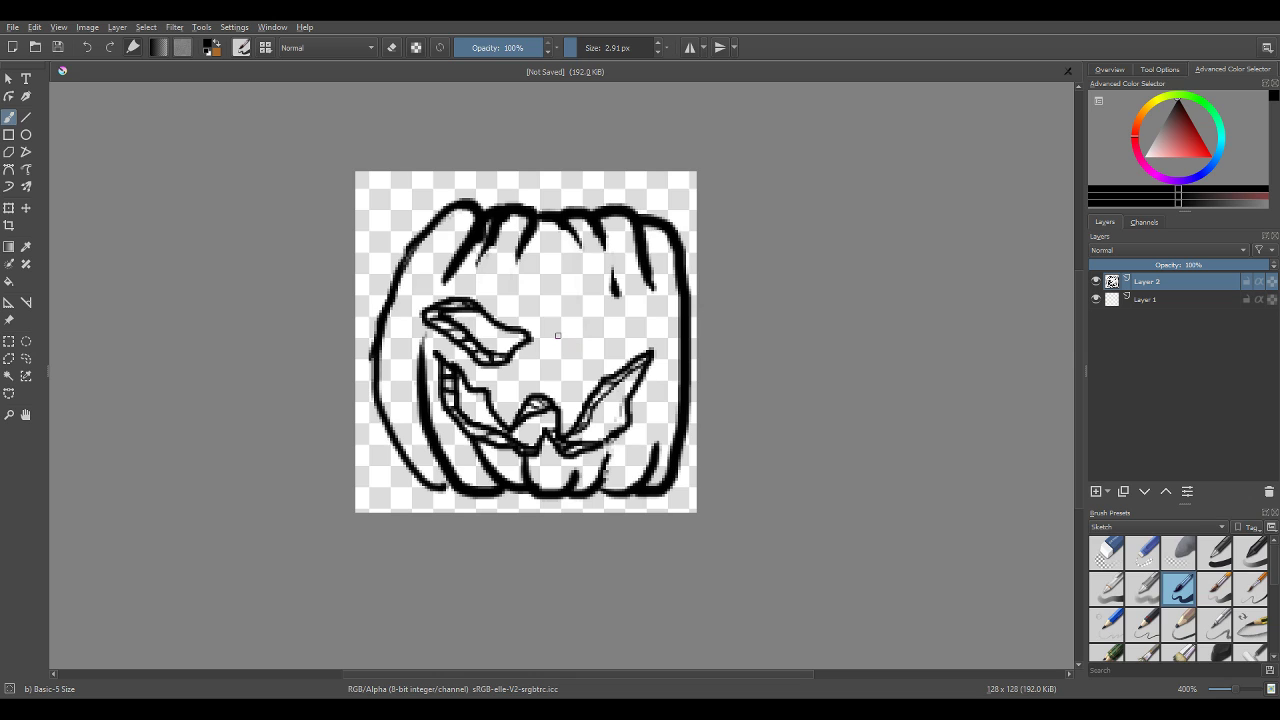
mouse_move(563, 334)
mouse_down()
mouse_move(640, 310)
mouse_move(652, 320)
mouse_move(589, 360)
mouse_move(552, 340)
mouse_move(620, 348)
mouse_move(654, 314)
mouse_up()
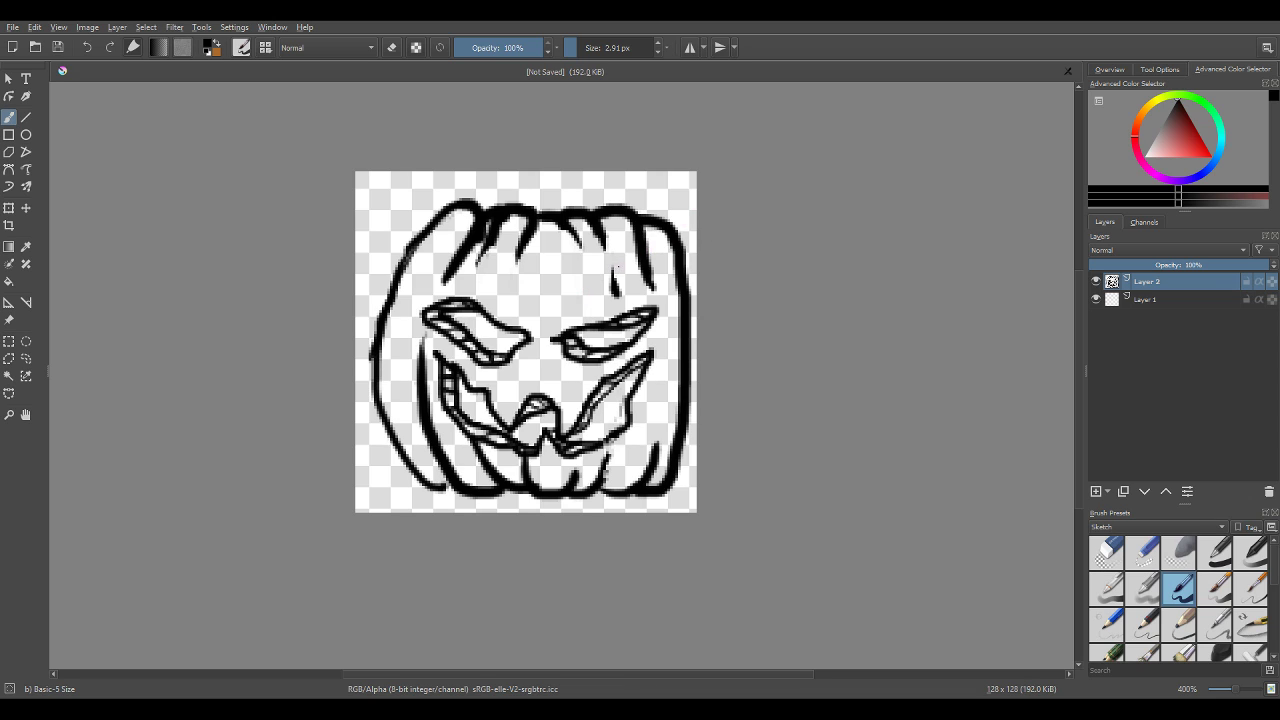
drag(607, 258, 618, 290)
drag(518, 279, 513, 320)
mouse_move(537, 208)
mouse_down()
mouse_move(533, 181)
mouse_move(562, 182)
mouse_move(535, 180)
mouse_move(562, 182)
mouse_move(568, 210)
mouse_move(542, 213)
mouse_up()
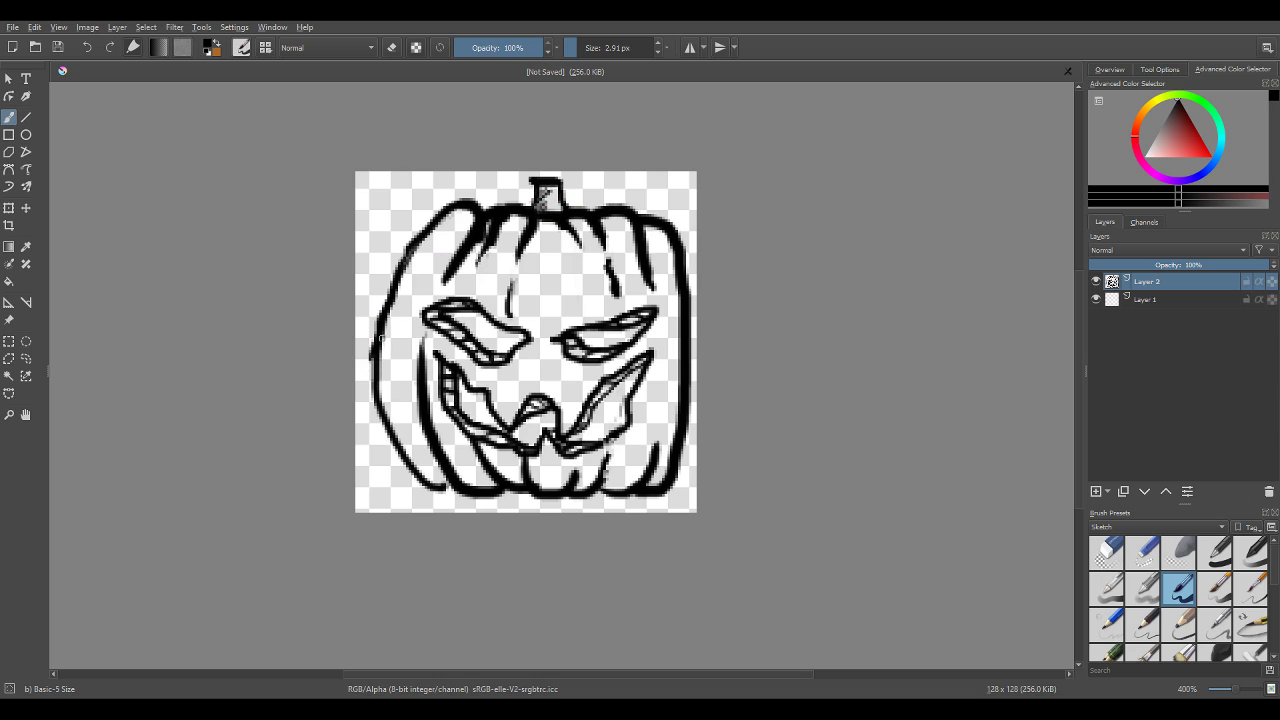
- Build dense hatching along the pumpkin's lower-left inner edge
mouse_move(392, 312)
mouse_down()
mouse_move(380, 372)
mouse_move(403, 432)
mouse_up()
drag(380, 376, 422, 456)
drag(392, 410, 426, 460)
drag(379, 388, 440, 486)
drag(408, 442, 442, 486)
drag(390, 422, 412, 446)
mouse_move(400, 434)
mouse_down()
mouse_move(446, 478)
mouse_move(416, 452)
mouse_up()
drag(412, 442, 438, 482)
drag(384, 376, 428, 476)
drag(424, 474, 444, 480)
mouse_move(392, 398)
mouse_down()
mouse_move(424, 470)
mouse_move(404, 440)
mouse_up()
drag(406, 466, 424, 488)
drag(392, 422, 436, 482)
- Extend the hatching up the pumpkin's left edge to the upper-left
drag(420, 452, 444, 486)
drag(400, 366, 426, 456)
drag(396, 342, 398, 408)
mouse_move(398, 302)
mouse_down()
mouse_move(412, 418)
mouse_move(414, 370)
mouse_up()
drag(390, 368, 402, 420)
drag(428, 250, 392, 372)
mouse_move(426, 256)
mouse_down()
mouse_move(396, 332)
mouse_move(402, 398)
mouse_move(400, 362)
mouse_up()
mouse_move(402, 274)
mouse_down()
mouse_move(400, 396)
mouse_move(416, 448)
mouse_up()
drag(388, 320, 396, 436)
drag(394, 328, 400, 418)
mouse_move(404, 420)
mouse_down()
mouse_move(418, 466)
mouse_move(446, 480)
mouse_up()
- Add thin hatch strokes across the lower-left bottom, filling the remaining gaps
drag(424, 430, 430, 474)
mouse_move(418, 424)
mouse_down()
mouse_move(423, 458)
mouse_move(484, 488)
mouse_move(464, 468)
mouse_move(482, 490)
mouse_up()
drag(432, 410, 468, 486)
drag(446, 454, 480, 484)
drag(432, 394, 462, 454)
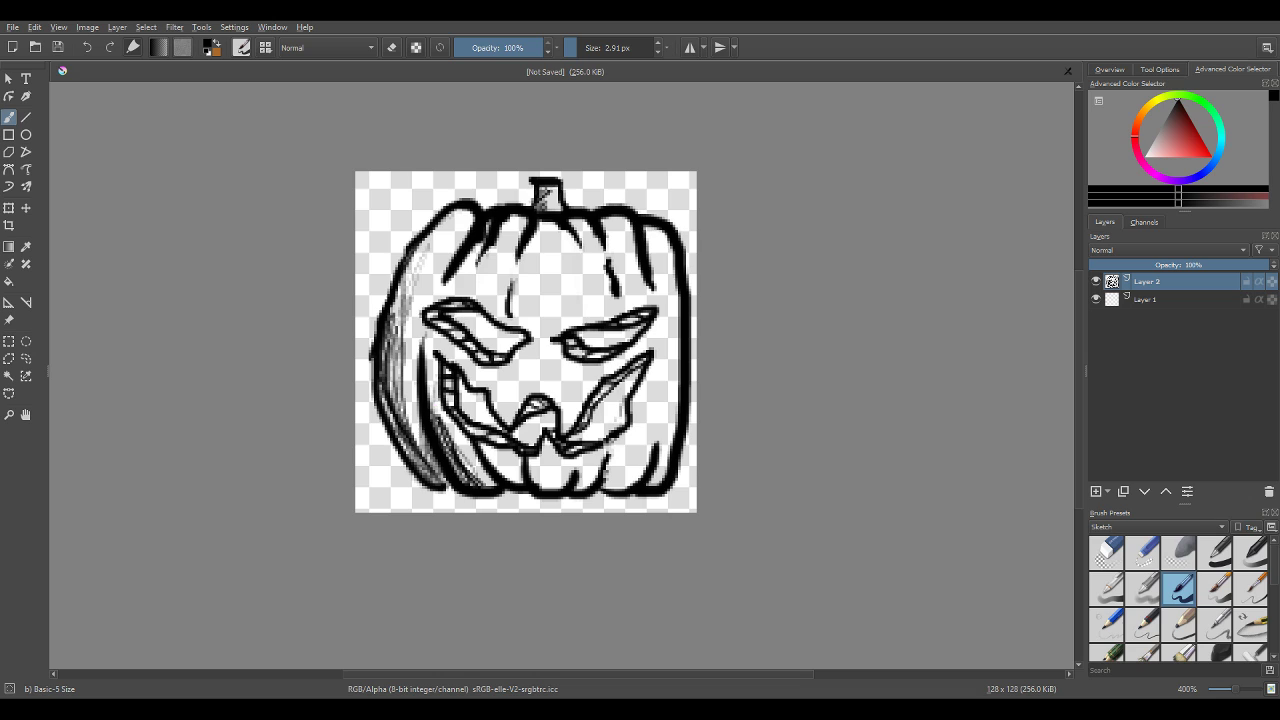
mouse_move(426, 354)
mouse_down()
mouse_move(440, 430)
mouse_move(436, 418)
mouse_up()
mouse_move(468, 456)
mouse_down()
mouse_move(484, 486)
mouse_move(536, 488)
mouse_up()
- Add faint strokes on the nose, above the left eye, left cheek and below the right eye, plus a rib line above it
drag(528, 366, 516, 404)
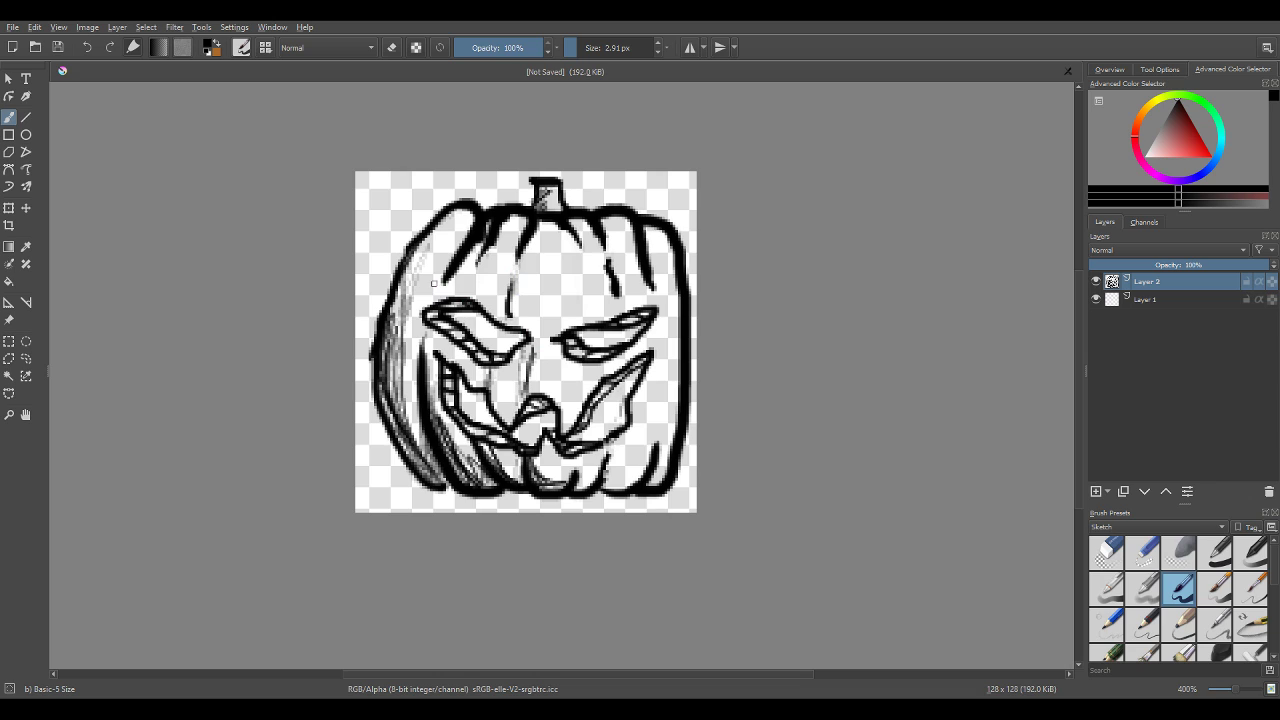
mouse_move(437, 305)
mouse_down()
mouse_move(432, 283)
mouse_move(449, 273)
mouse_move(474, 300)
mouse_move(473, 286)
mouse_up()
drag(481, 363, 476, 389)
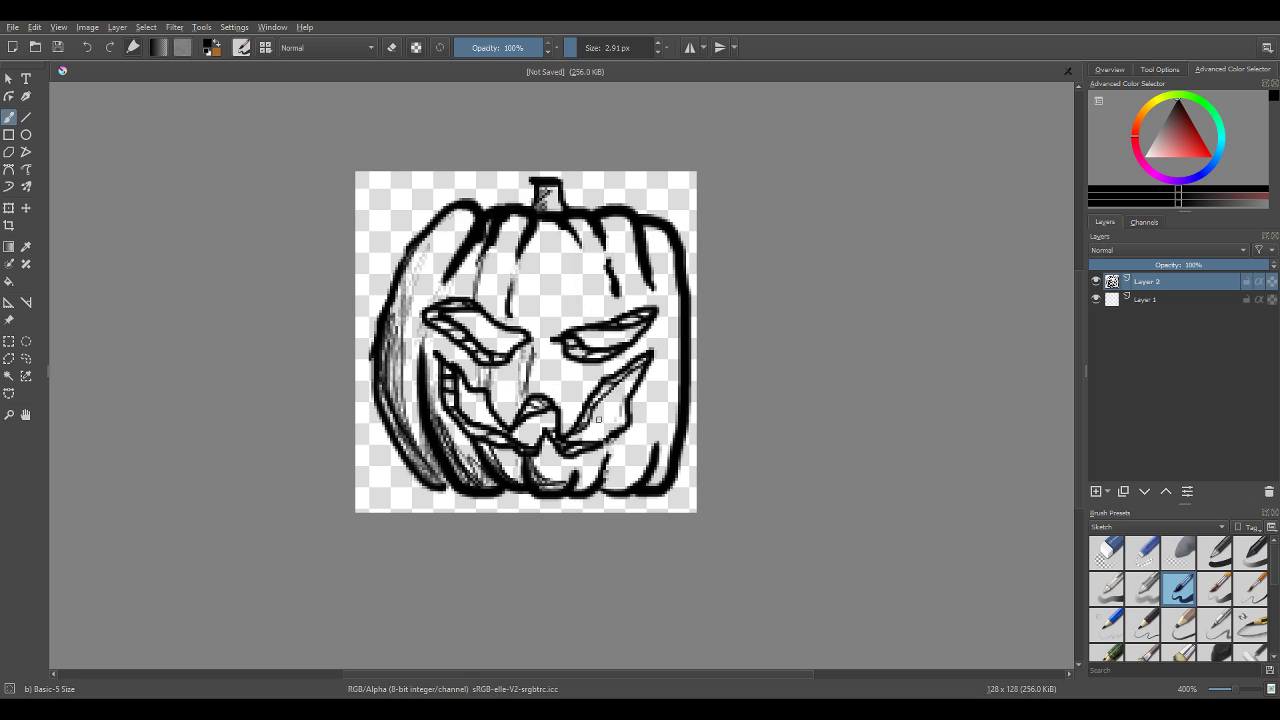
drag(579, 364, 578, 390)
drag(582, 363, 578, 415)
drag(581, 363, 576, 404)
drag(581, 252, 592, 316)
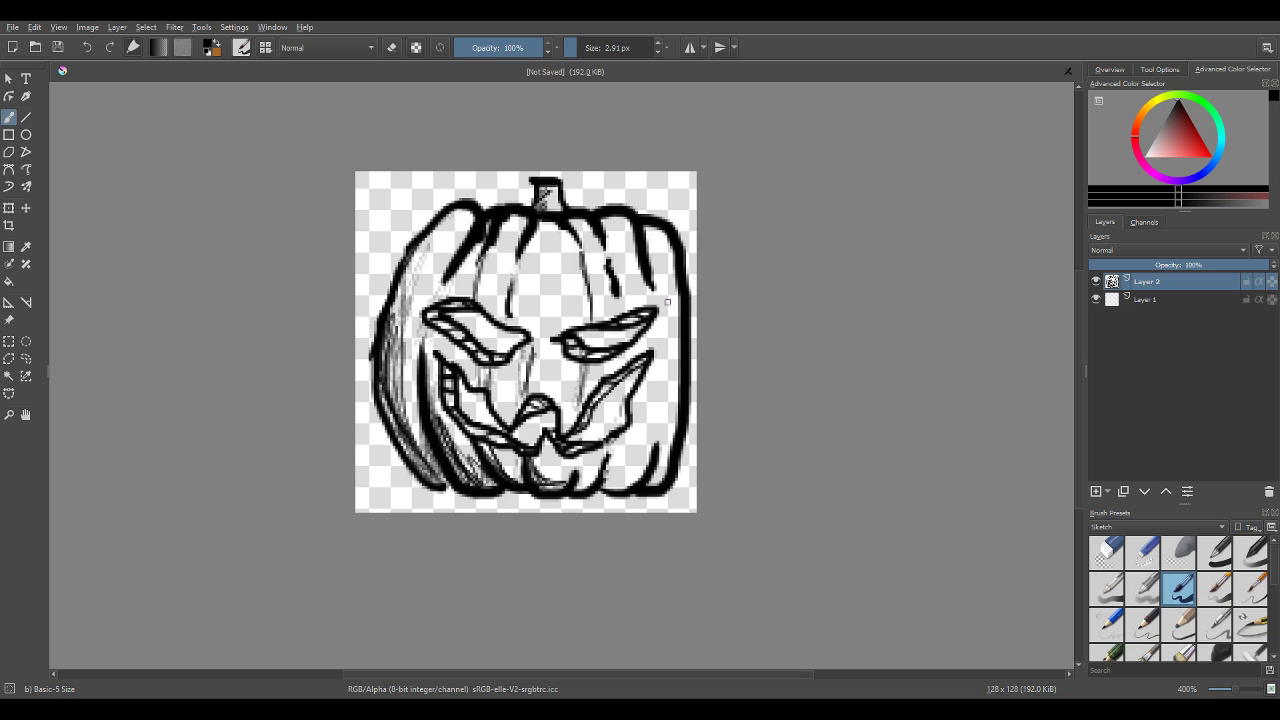
- Add short strokes around the teeth and hatch the pumpkin's right side
mouse_move(580, 450)
mouse_down()
mouse_move(582, 490)
mouse_move(586, 452)
mouse_move(589, 490)
mouse_move(641, 470)
mouse_move(659, 490)
mouse_up()
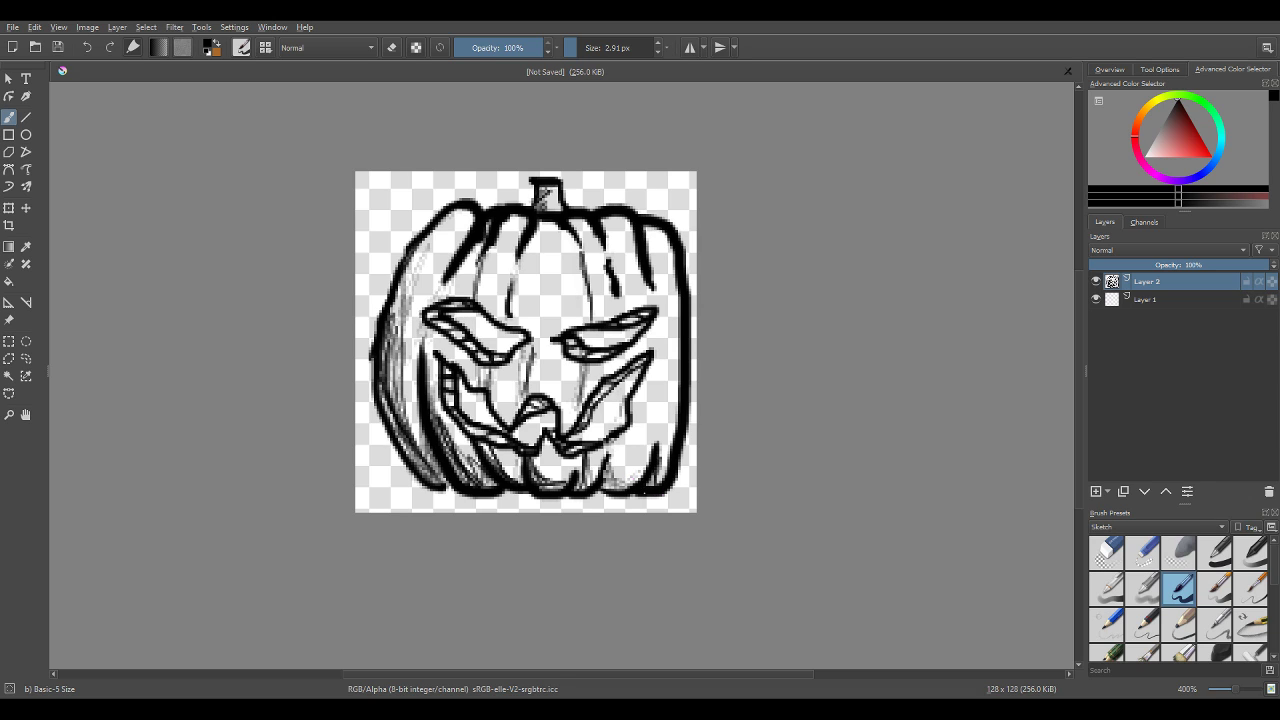
mouse_move(658, 440)
mouse_down()
mouse_move(664, 394)
mouse_move(652, 432)
mouse_up()
drag(660, 372, 658, 380)
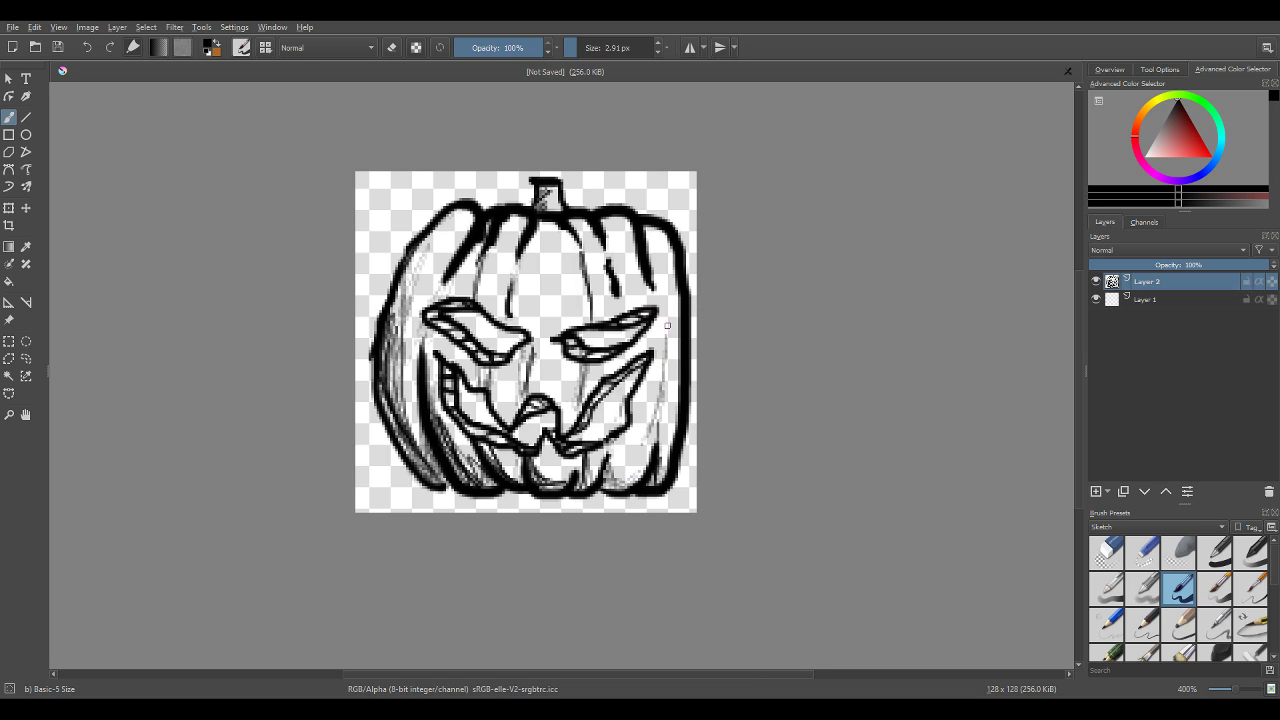